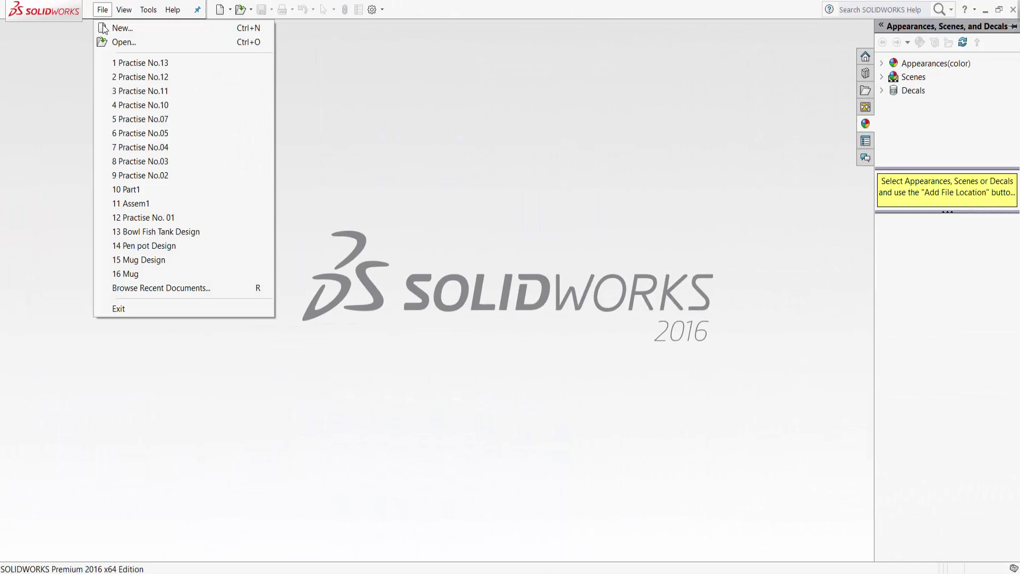
# Step: Create a new Part document and select the Front Plane for sketching
pyautogui.click(105, 29)
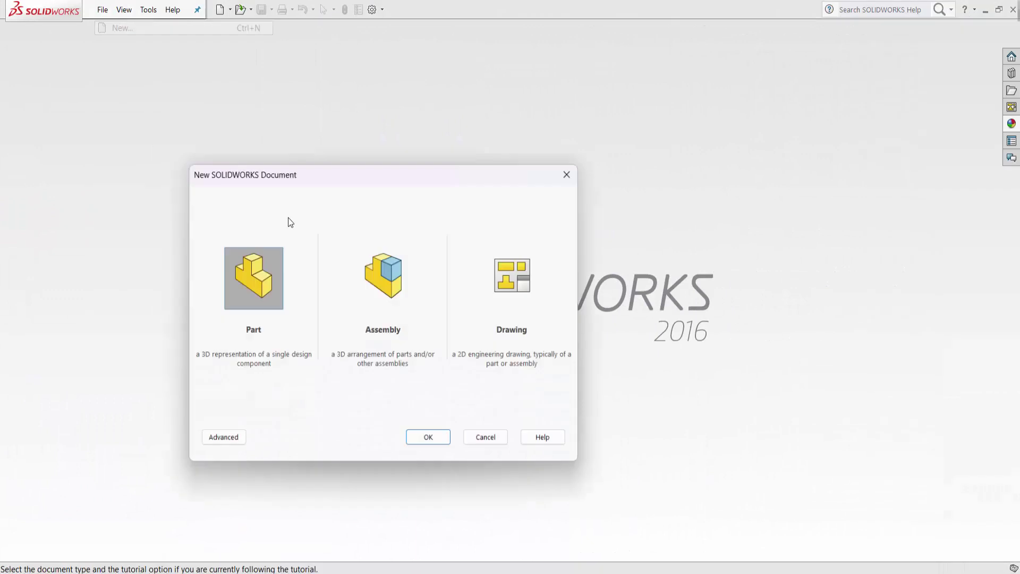
pyautogui.click(448, 447)
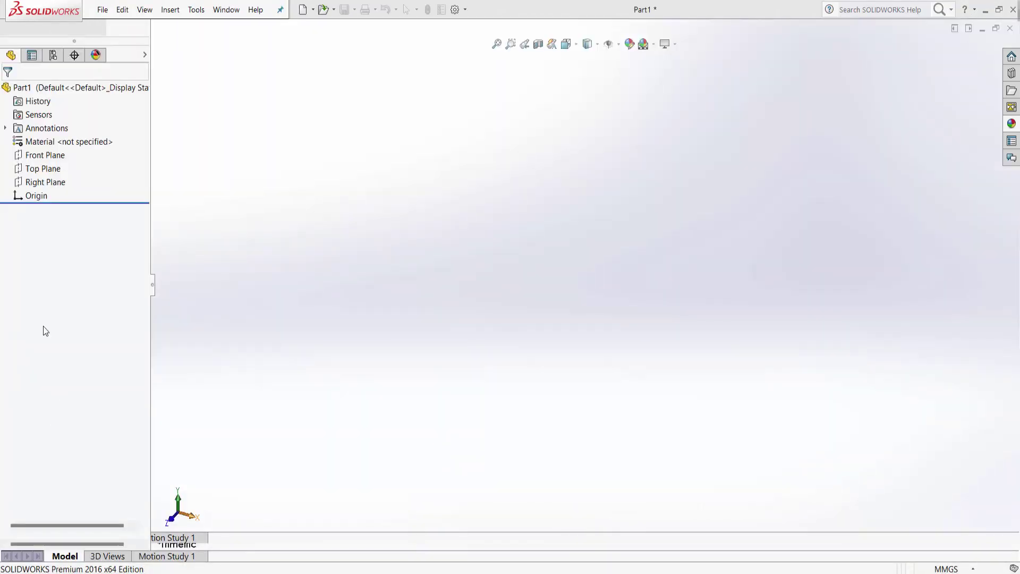
pyautogui.click(47, 204)
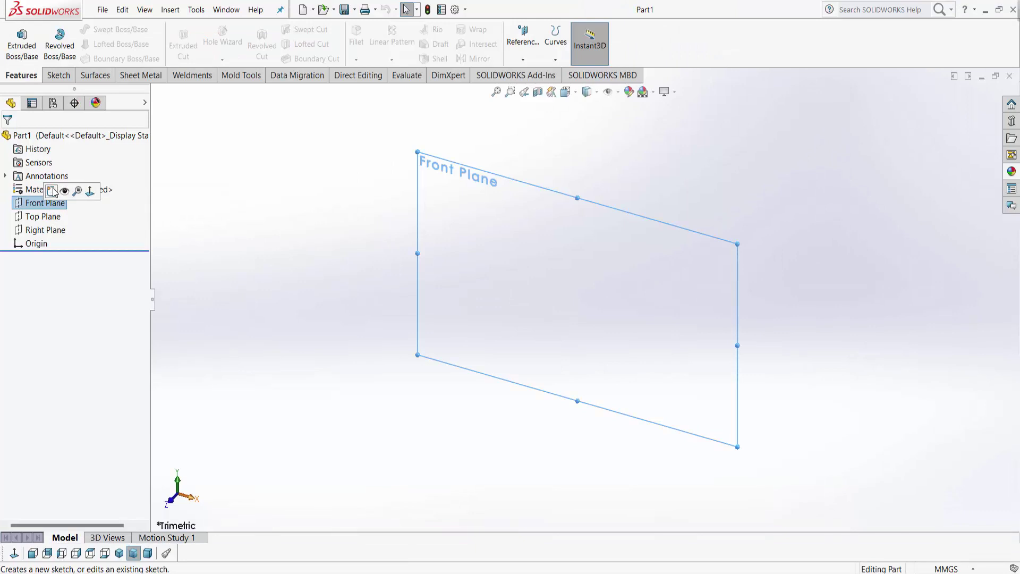
# Step: Start a sketch on the Front Plane and draw the horizontal bottom line across the origin
pyautogui.click(51, 191)
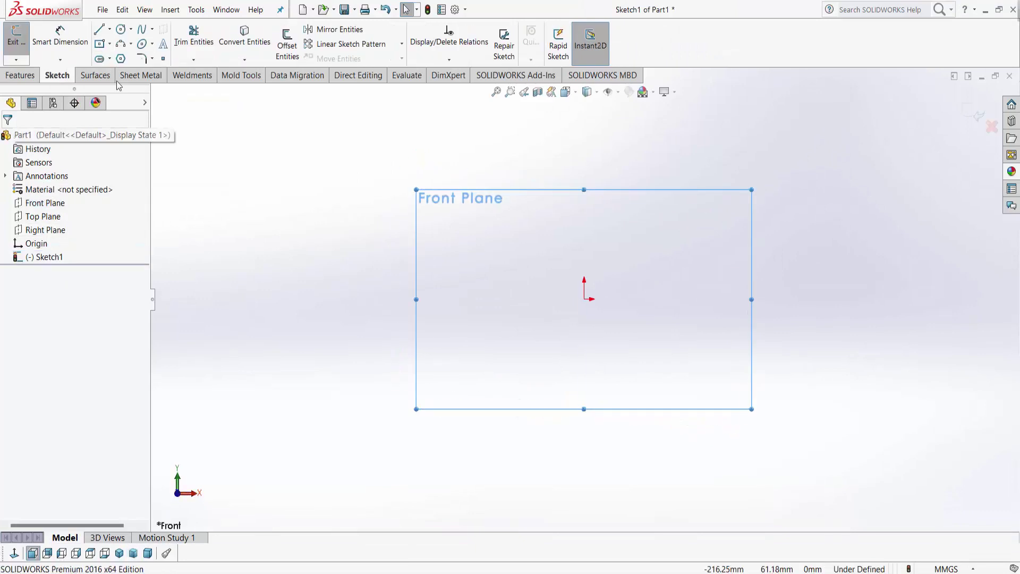
pyautogui.click(98, 29)
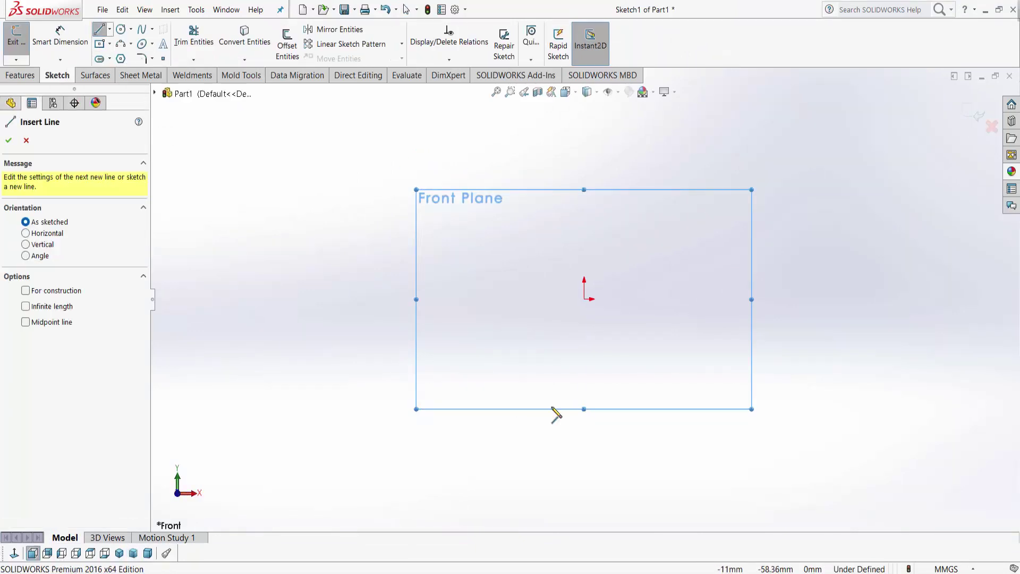
pyautogui.click(462, 299)
pyautogui.click(739, 299)
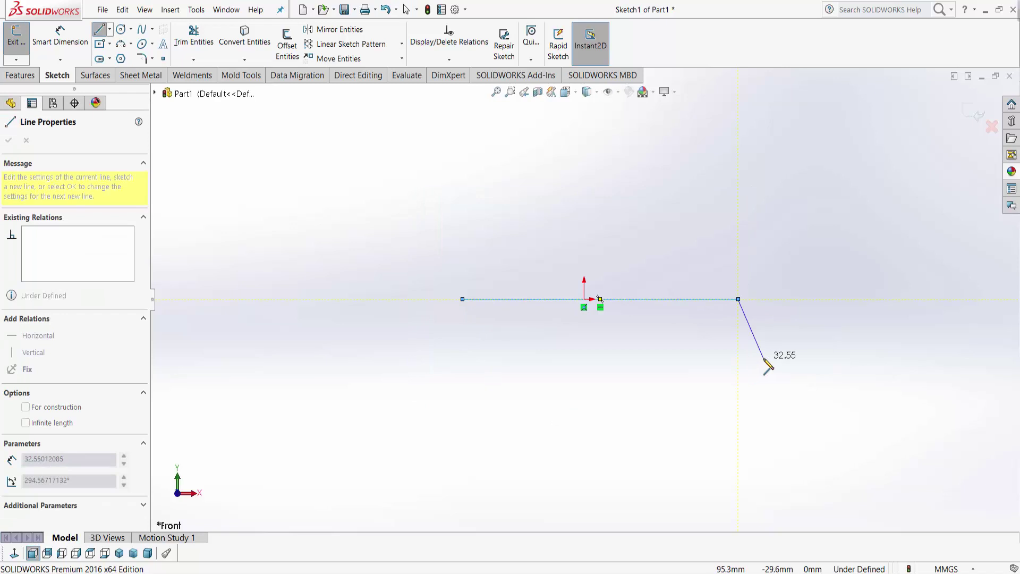
pyautogui.press('Escape')
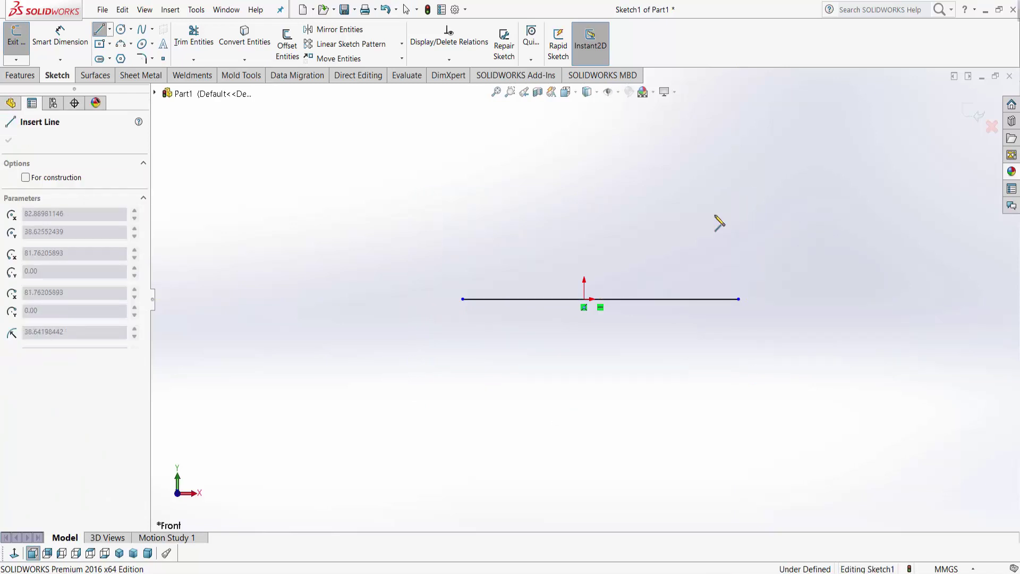
# Step: Draw the sloped top-right edge, the short top edge and the left edge down to the bottom line
pyautogui.click(739, 222)
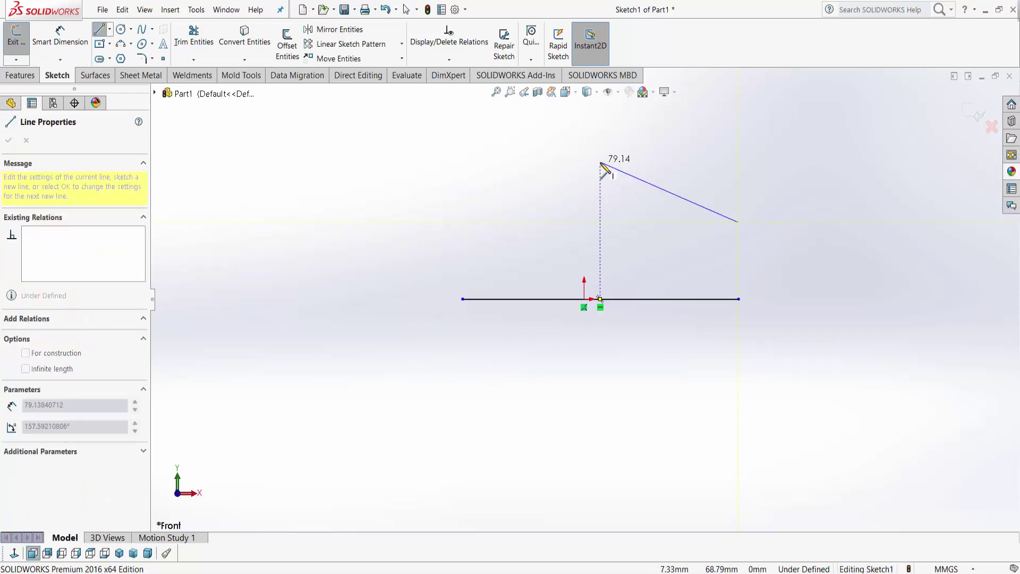
pyautogui.click(610, 165)
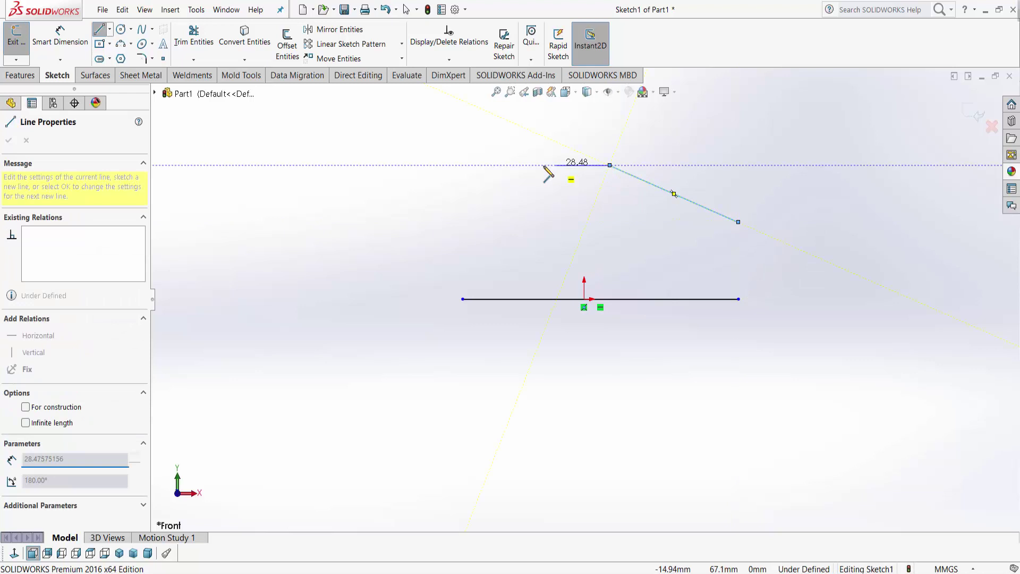
pyautogui.click(462, 165)
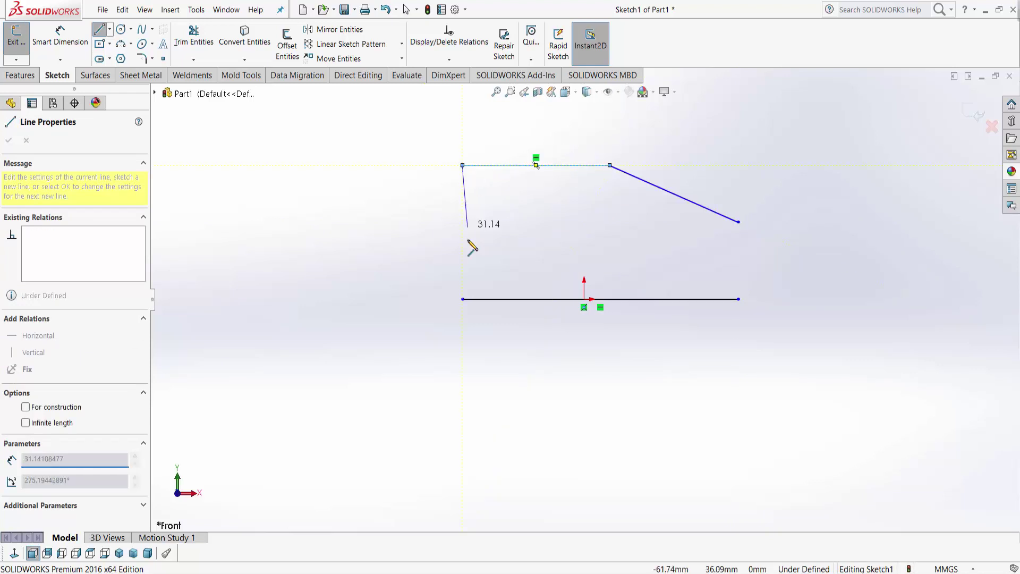
pyautogui.click(462, 299)
pyautogui.rightClick(463, 300)
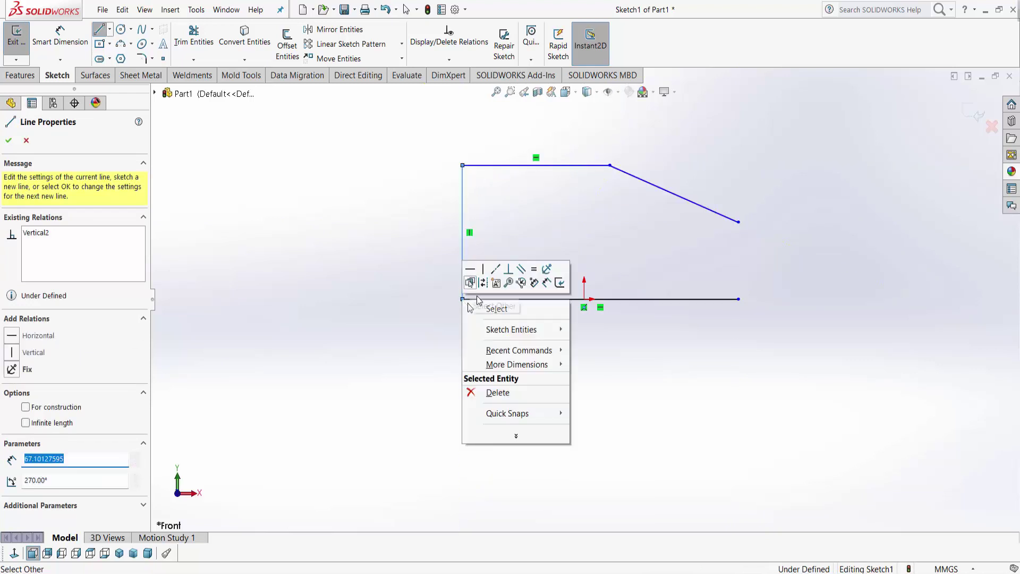
pyautogui.press('Escape')
# Step: Close the outline with the right vertical edge and select the bottom edge's midpoint
pyautogui.click(103, 37)
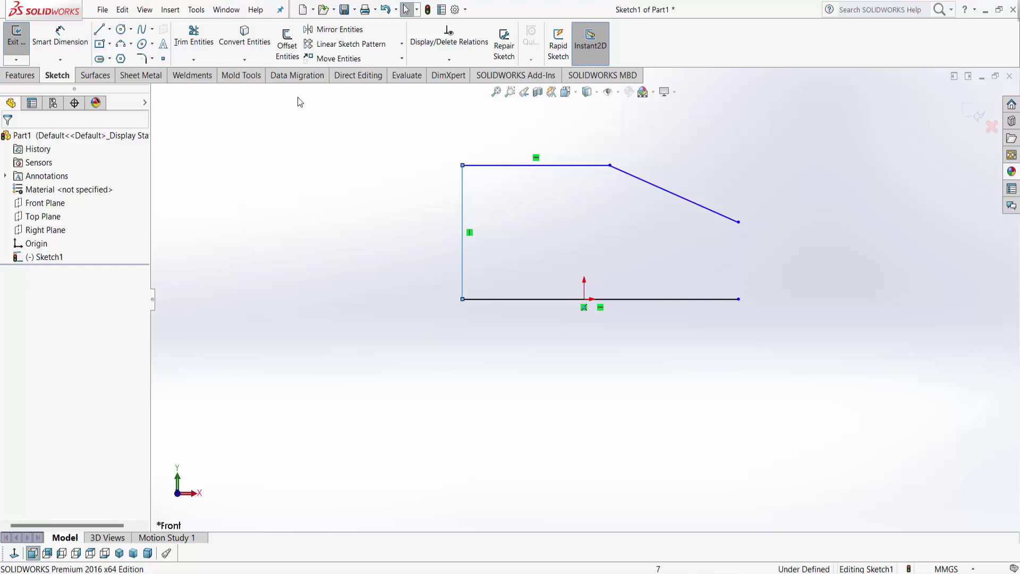
pyautogui.press('l')
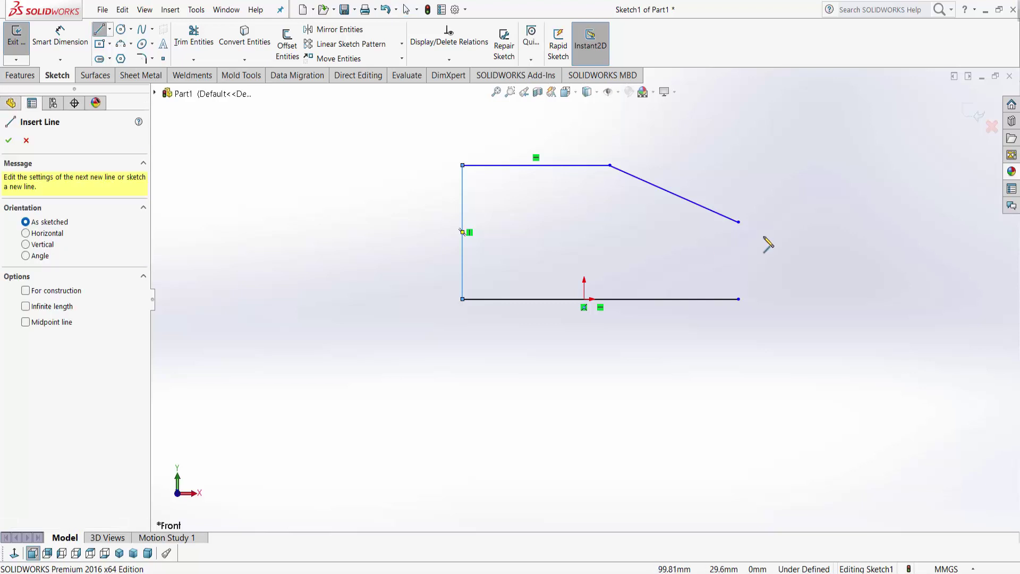
pyautogui.click(738, 222)
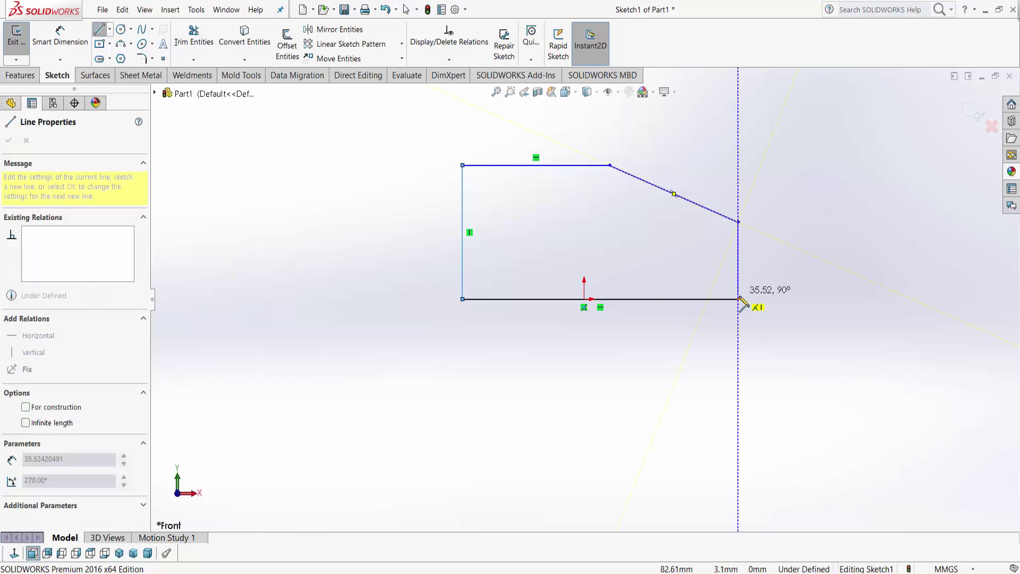
pyautogui.click(738, 299)
pyautogui.rightClick(738, 298)
pyautogui.click(767, 307)
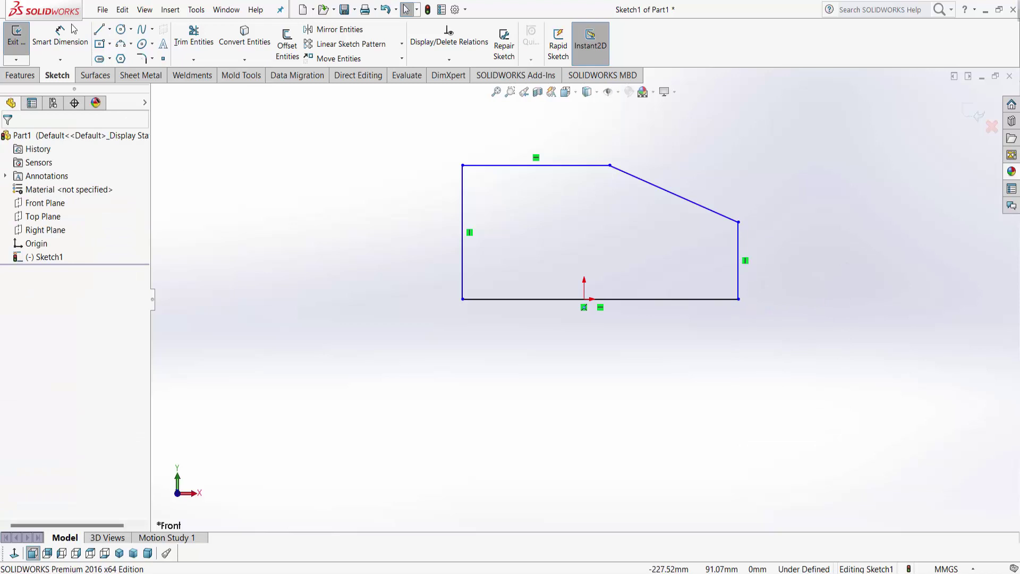
pyautogui.rightClick(654, 301)
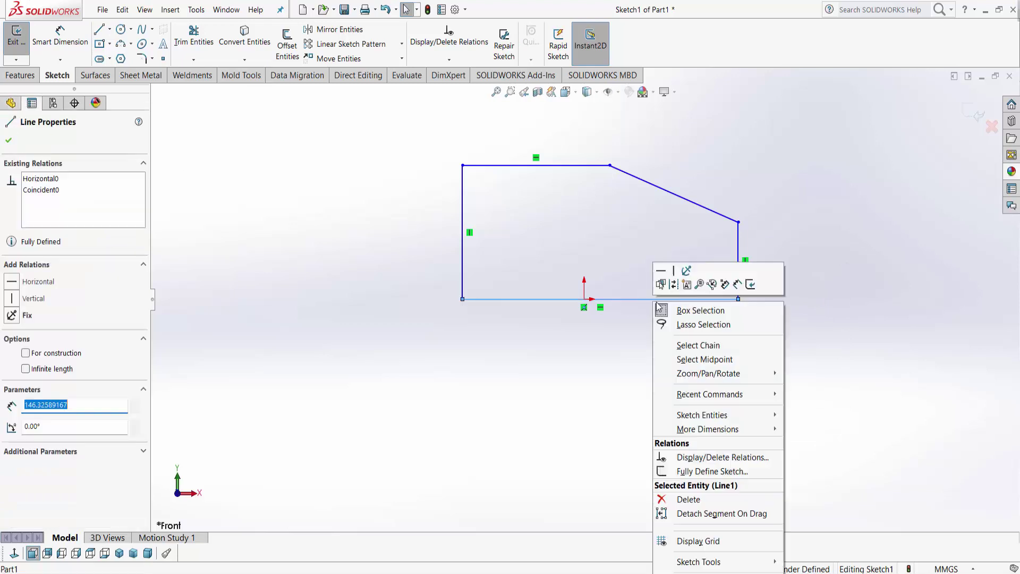
pyautogui.click(698, 360)
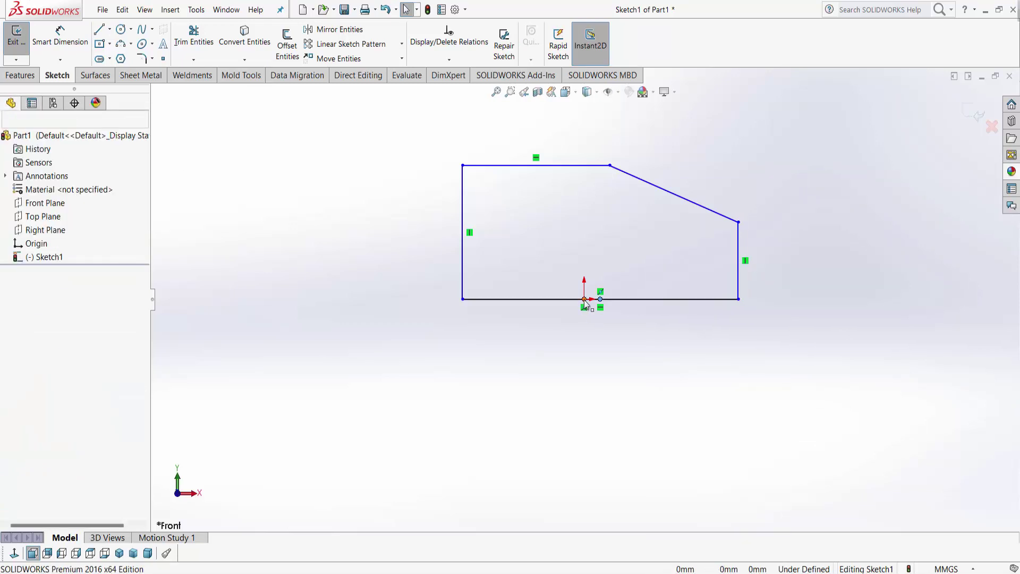
# Step: Make the bottom edge's midpoint coincident with the origin
pyautogui.keyDown('ctrl'); pyautogui.click(585, 299); pyautogui.keyUp('ctrl')
pyautogui.click(640, 252)
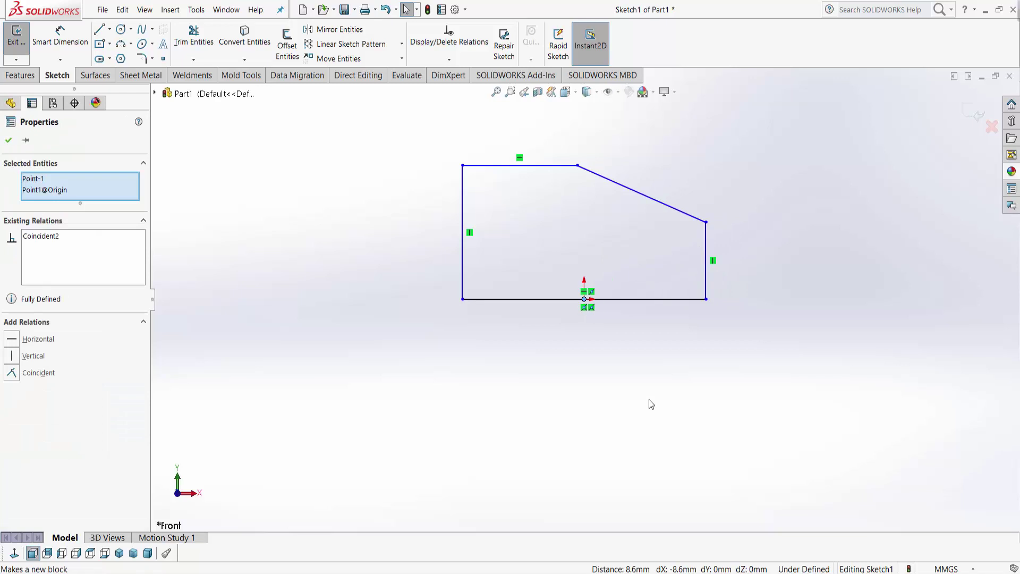
pyautogui.click(649, 399)
# Step: Dimension the bottom edge 70 mm and the left edge 40 mm
pyautogui.click(56, 45)
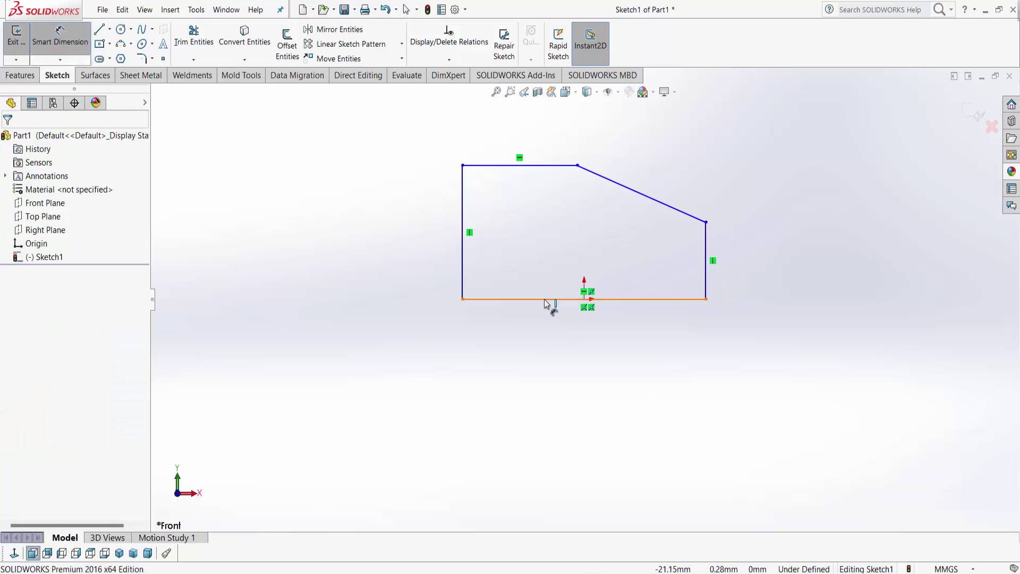
pyautogui.click(548, 300)
pyautogui.click(583, 381)
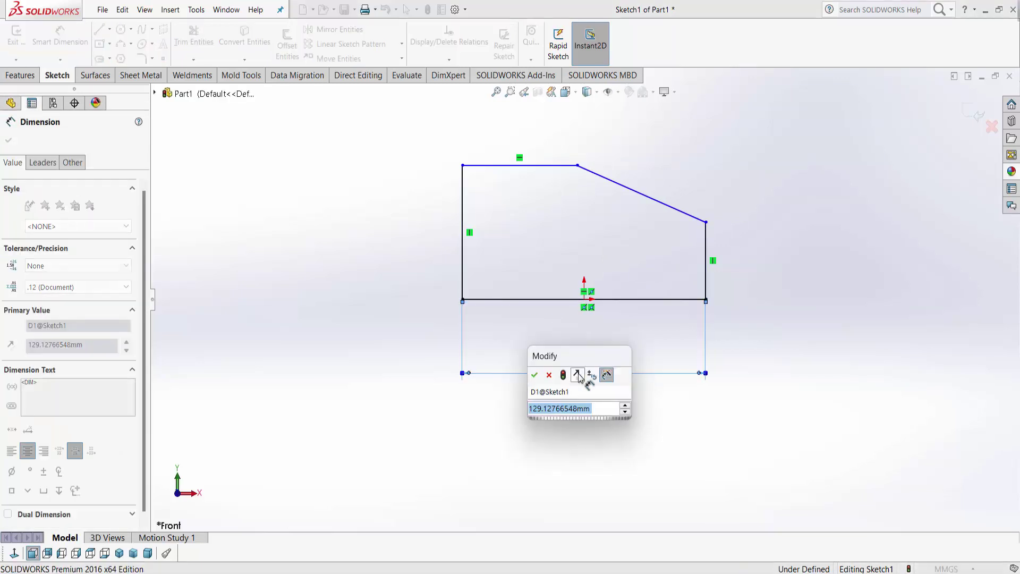
pyautogui.write('70')
pyautogui.press('Return')
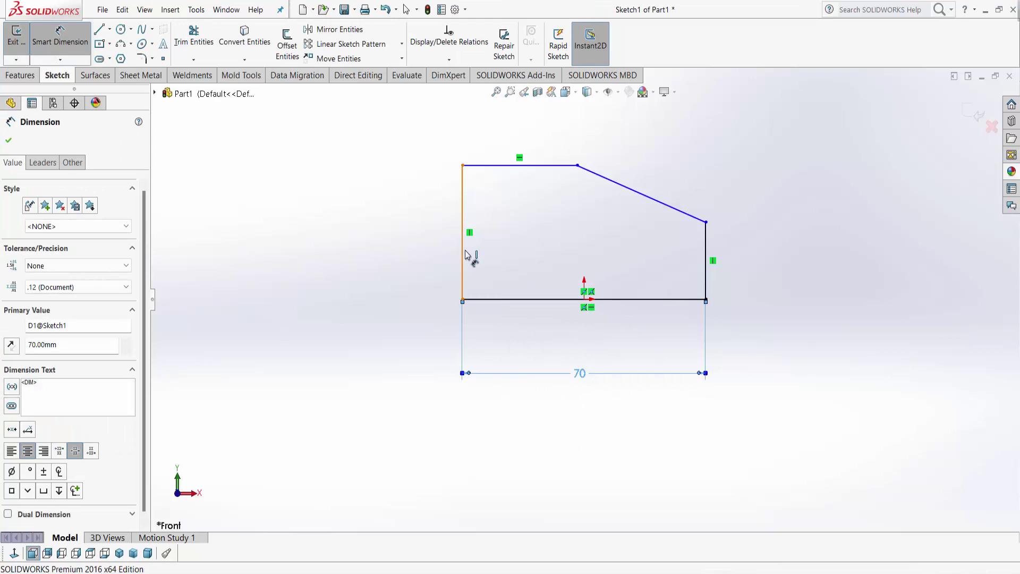
pyautogui.click(465, 255)
pyautogui.click(386, 243)
pyautogui.write('40')
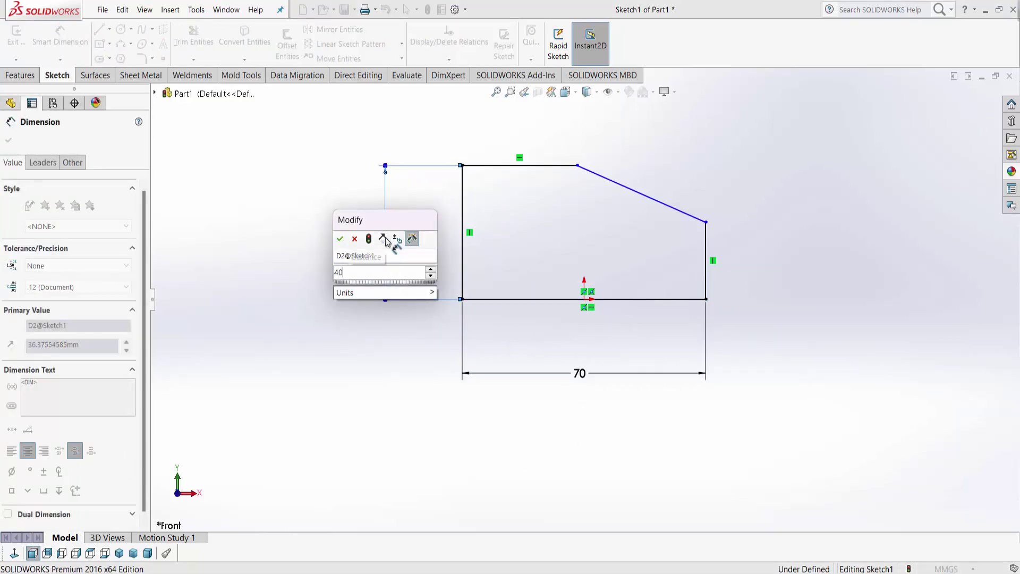
pyautogui.press('Return')
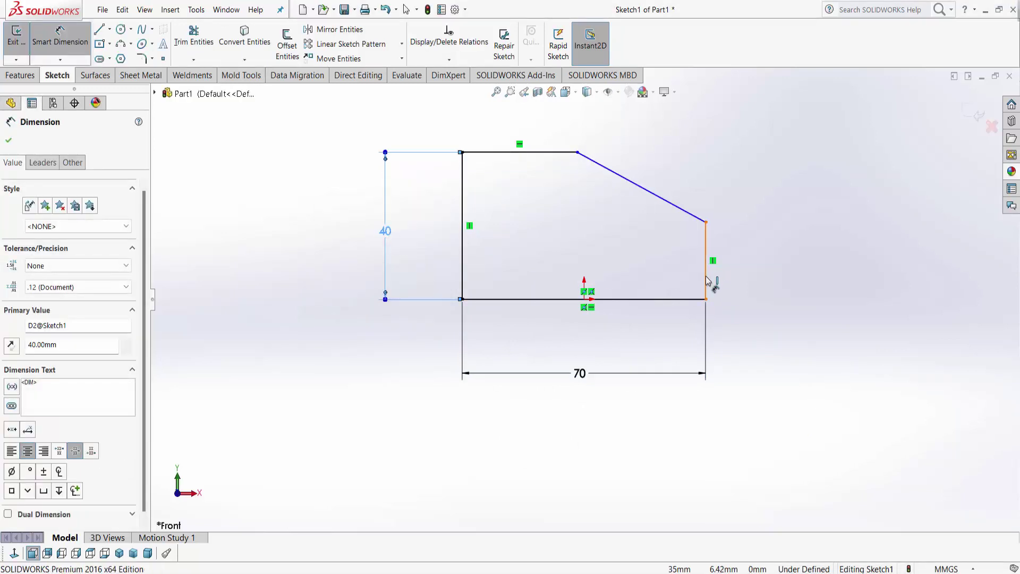
# Step: Dimension the right edge 20 mm and the chamfer vertex to bottom-right corner 40 mm
pyautogui.click(707, 280)
pyautogui.click(792, 282)
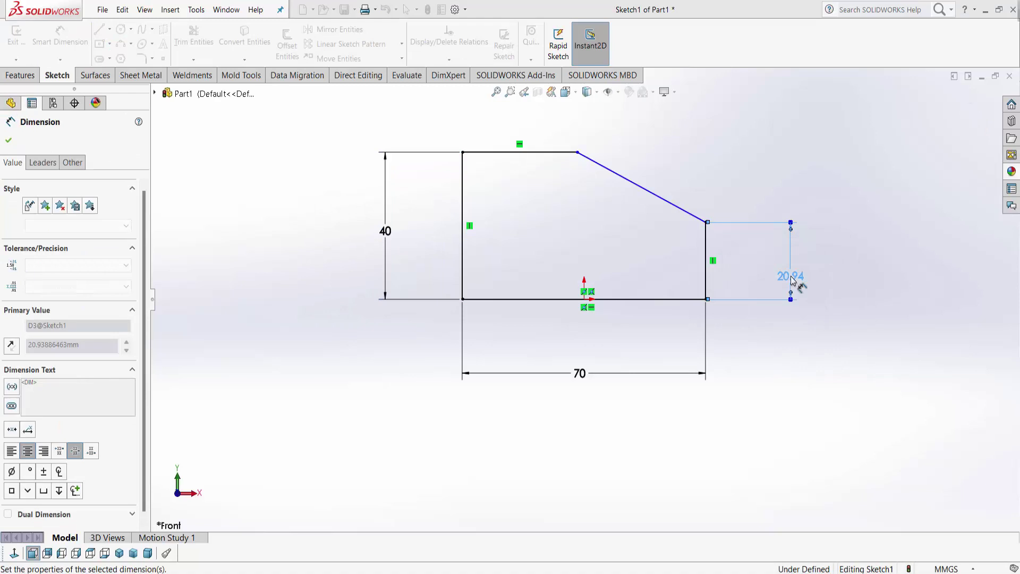
pyautogui.write('20')
pyautogui.press('Return')
pyautogui.click(578, 153)
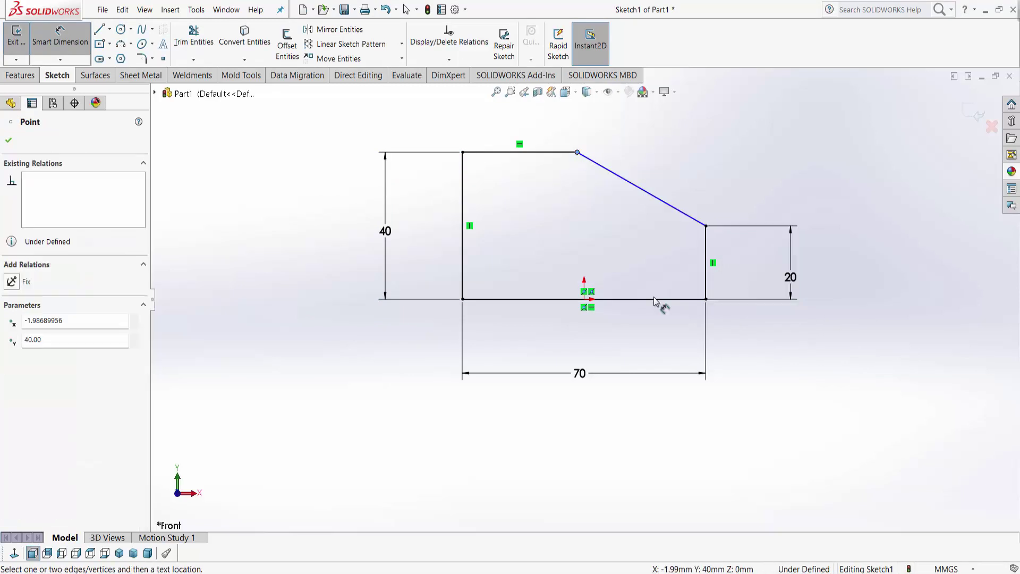
pyautogui.click(706, 300)
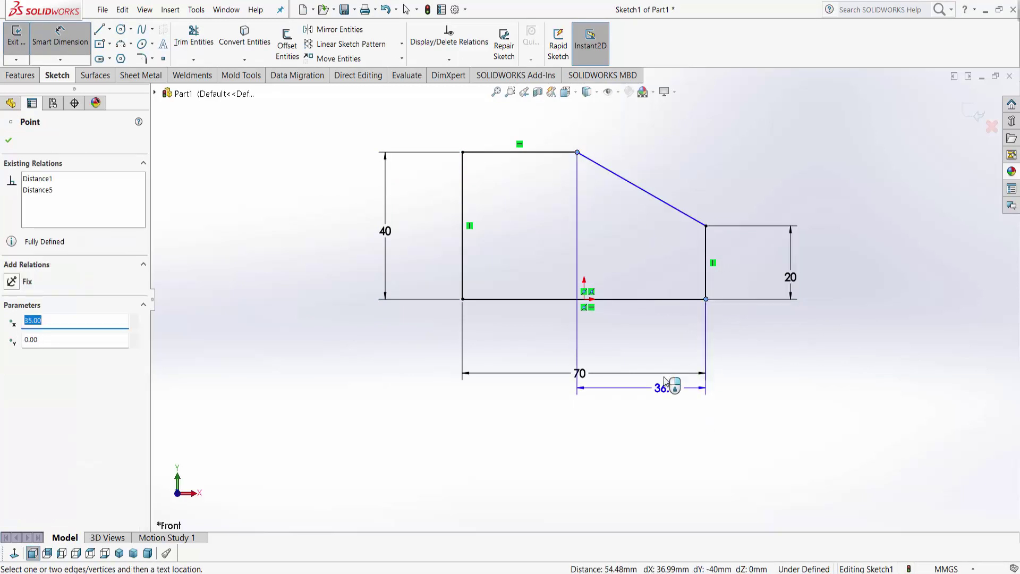
pyautogui.click(659, 347)
pyautogui.write('40')
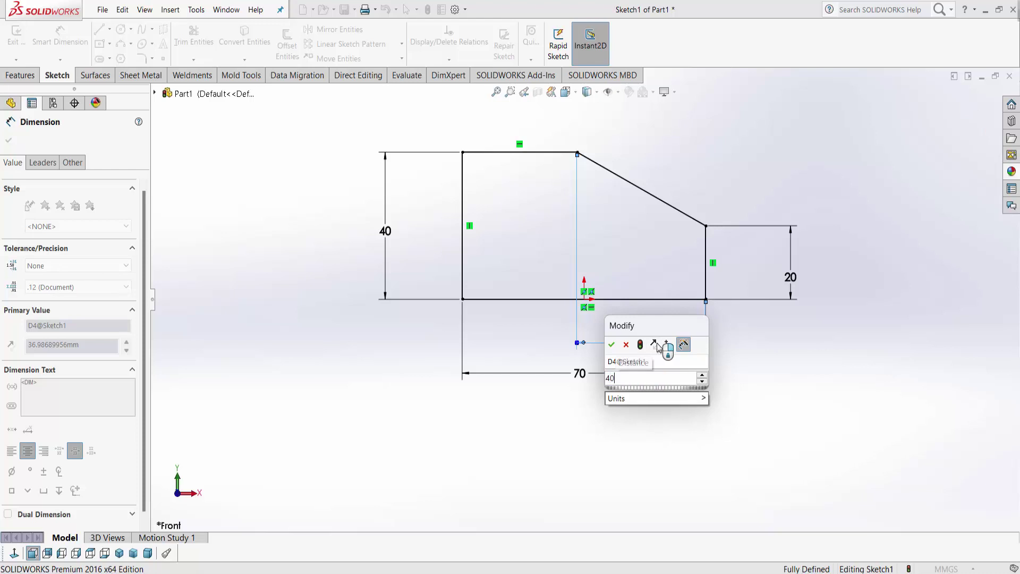
pyautogui.press('Return')
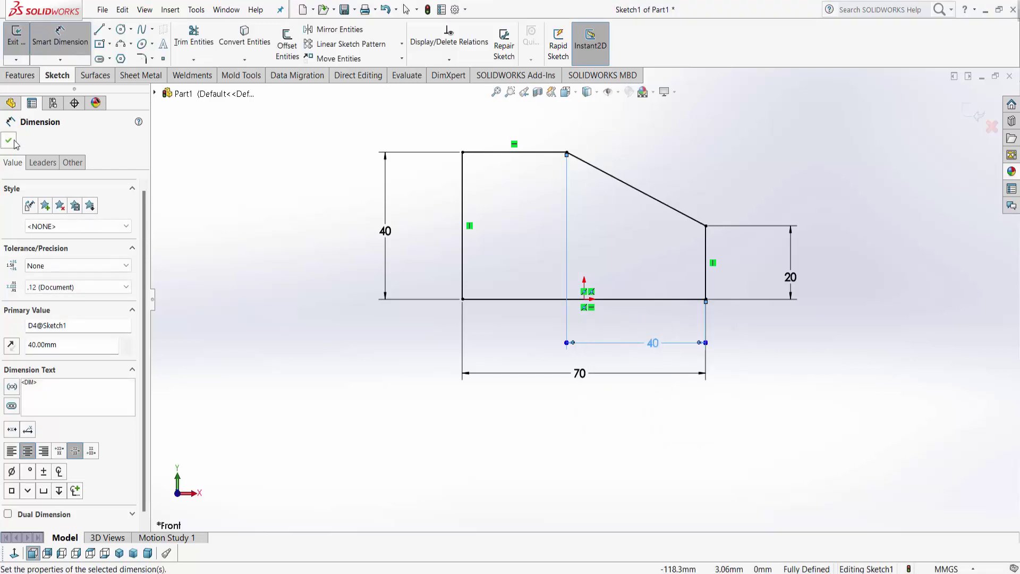
# Step: Extrude the sketch 20 mm into a solid block
pyautogui.click(9, 140)
pyautogui.click(34, 77)
pyautogui.click(29, 51)
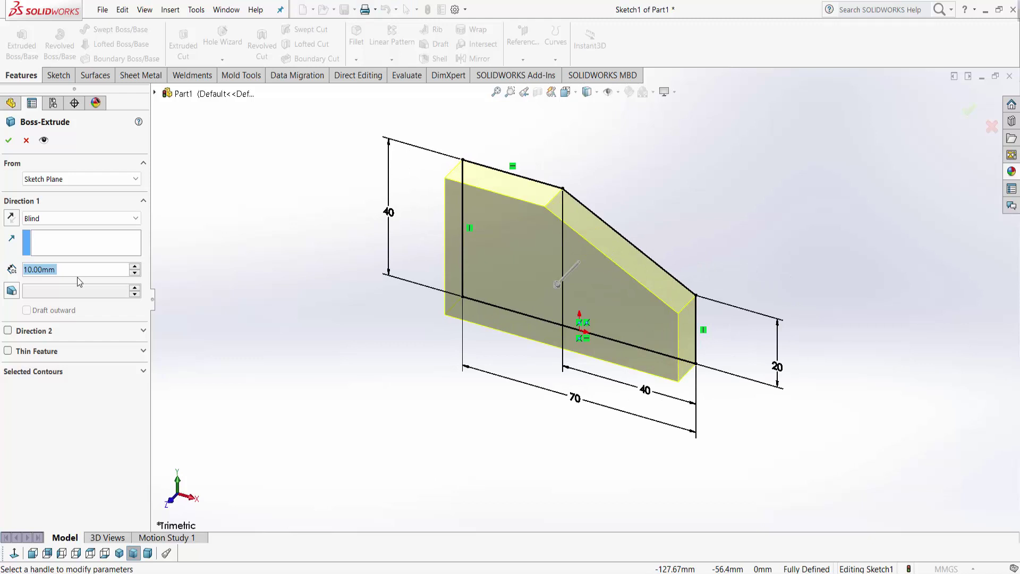
pyautogui.write('20')
pyautogui.press('Return')
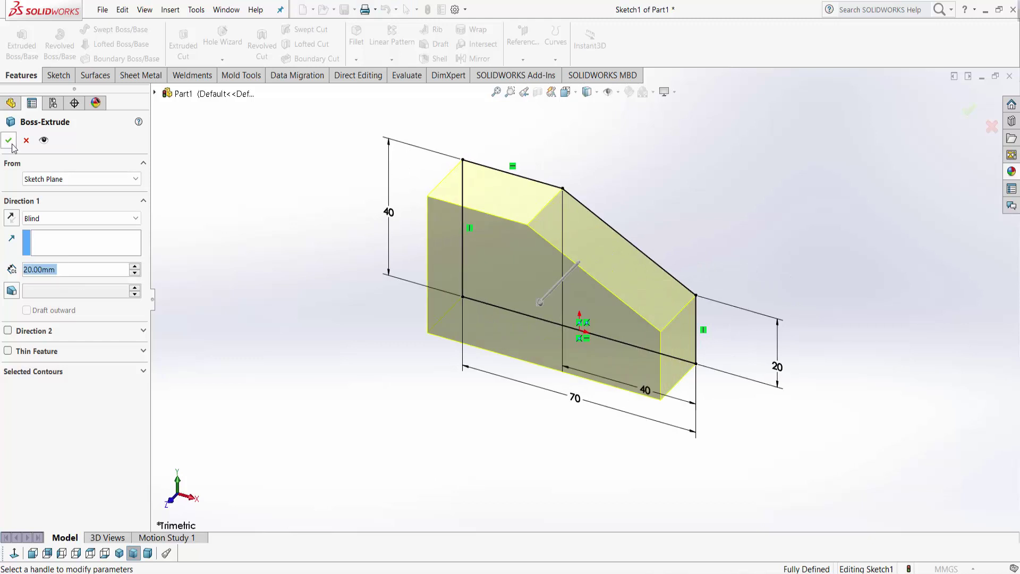
pyautogui.click(10, 141)
# Step: Start a sketch on the block's front face, viewed normal to it
pyautogui.rightClick(559, 288)
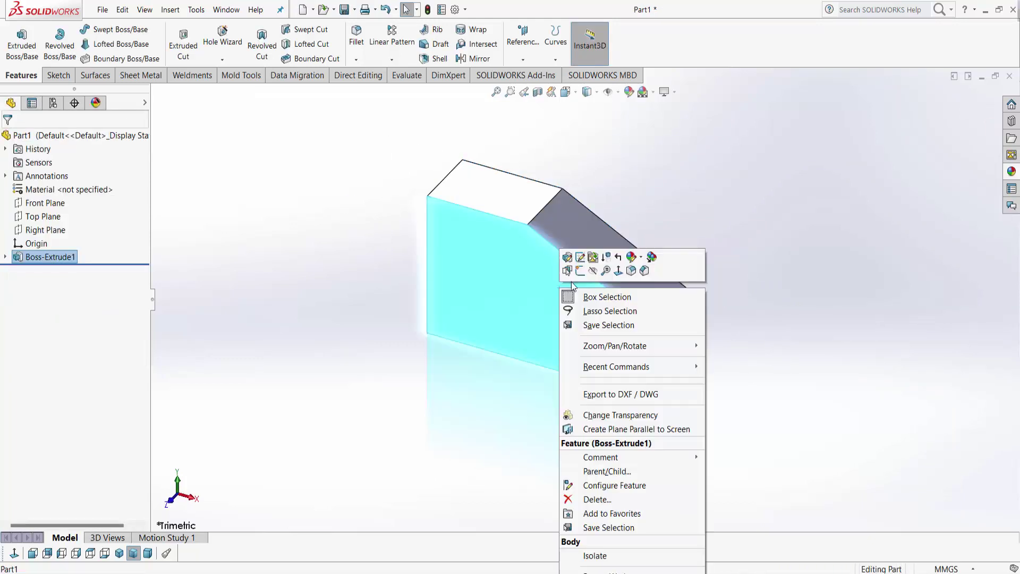
pyautogui.click(582, 275)
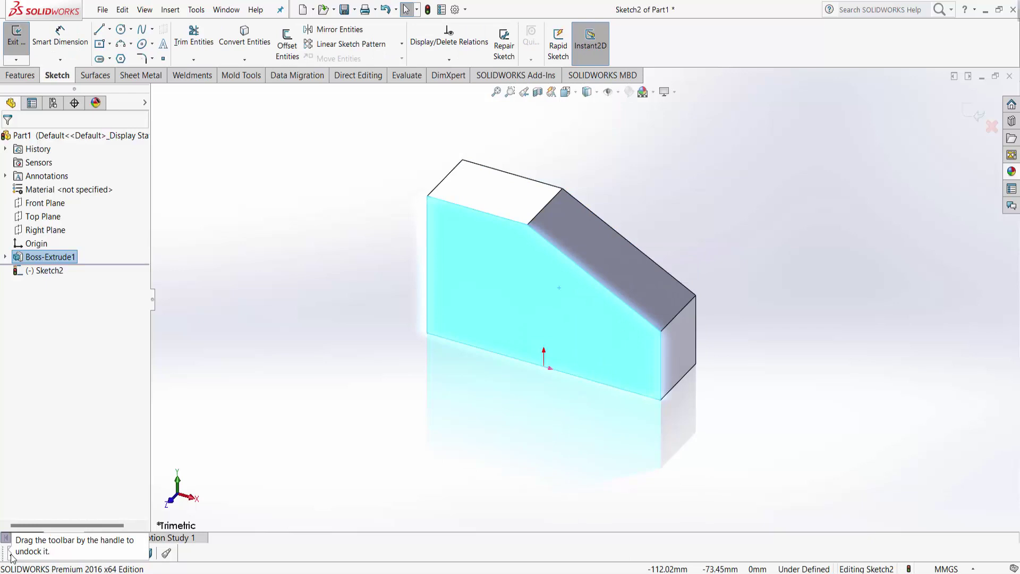
pyautogui.click(32, 553)
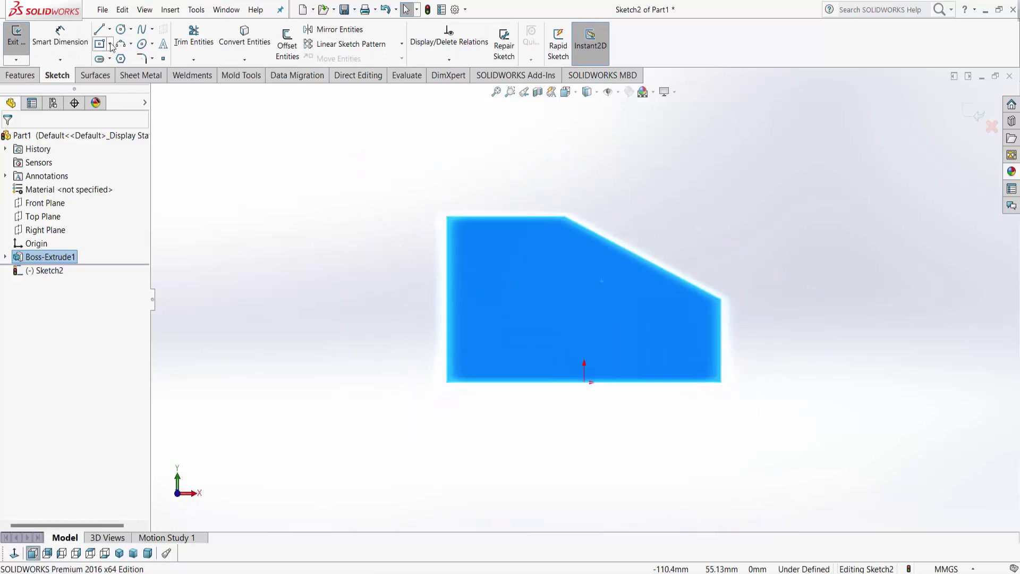
# Step: Draw a corner rectangle from the bottom-left corner to the chamfer's top vertex, then begin extruding it
pyautogui.click(110, 45)
pyautogui.click(120, 59)
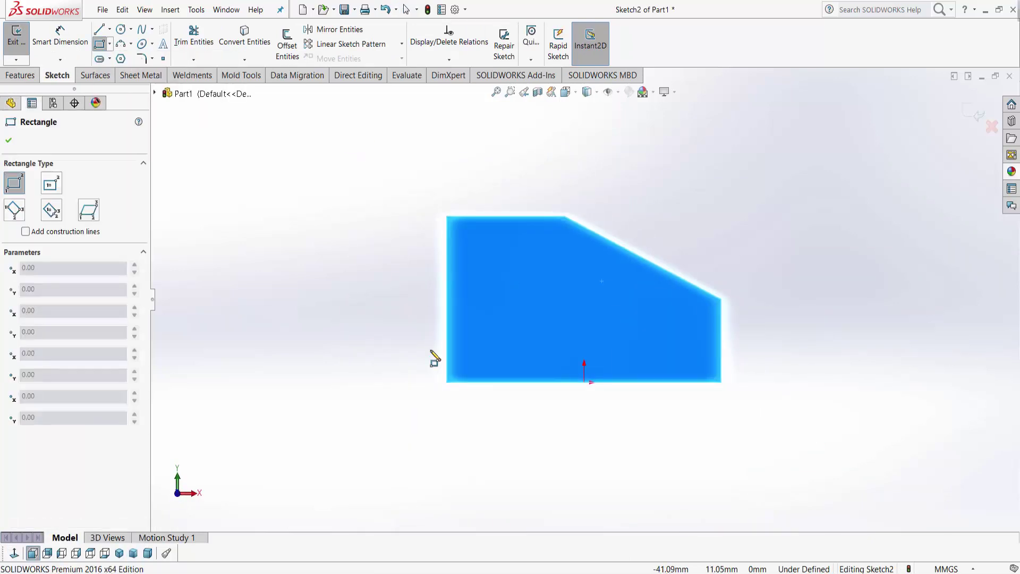
pyautogui.click(446, 382)
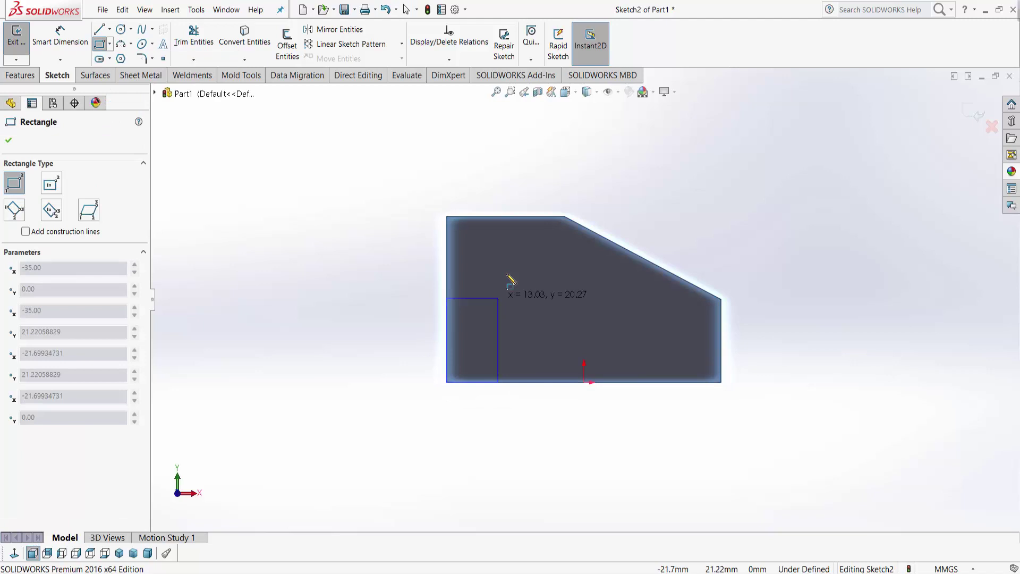
pyautogui.click(564, 217)
pyautogui.click(565, 218)
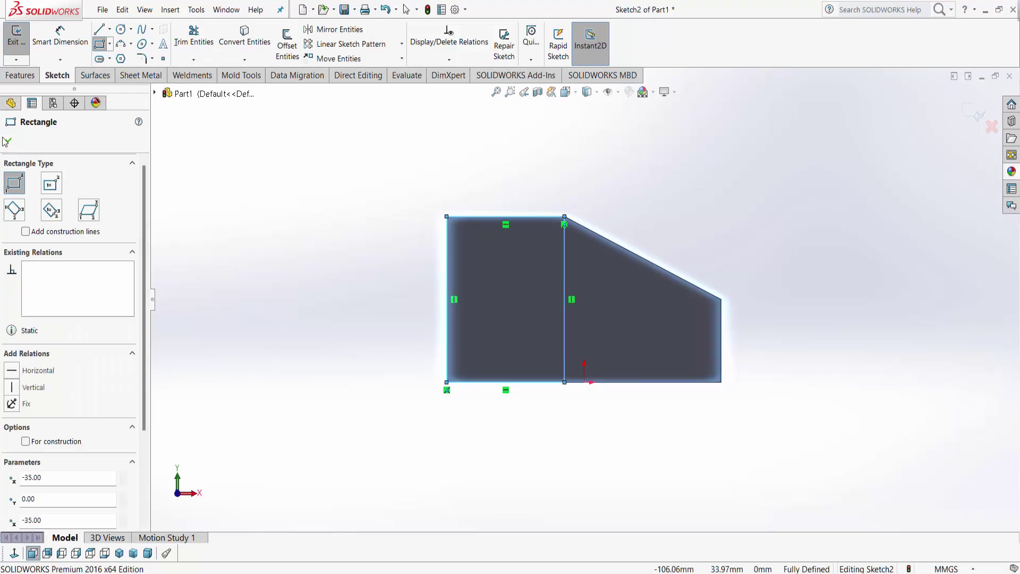
pyautogui.click(9, 141)
pyautogui.moveTo(634, 307); pyautogui.dragTo(605, 297, button='middle')
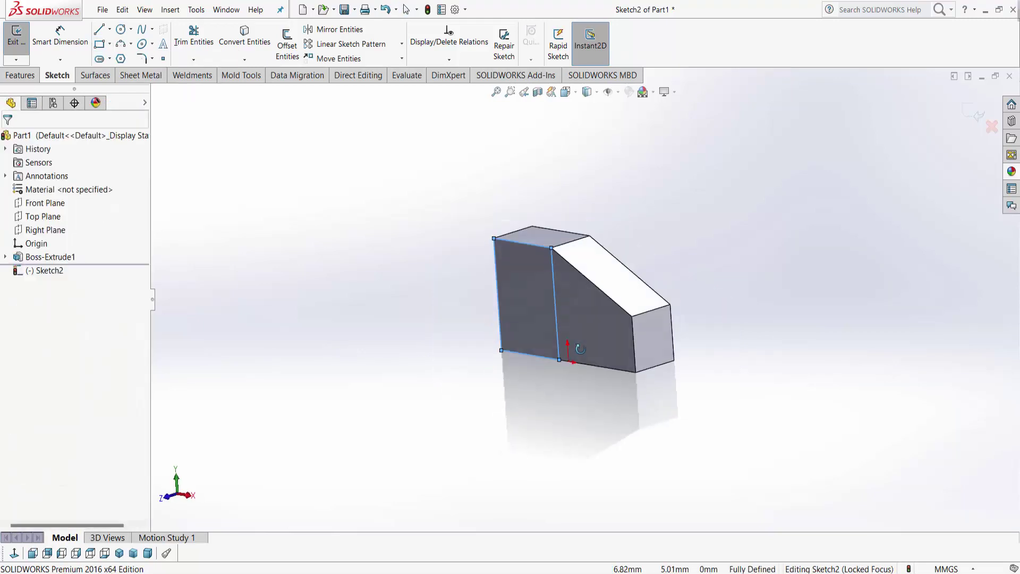
pyautogui.click(21, 74)
pyautogui.click(21, 45)
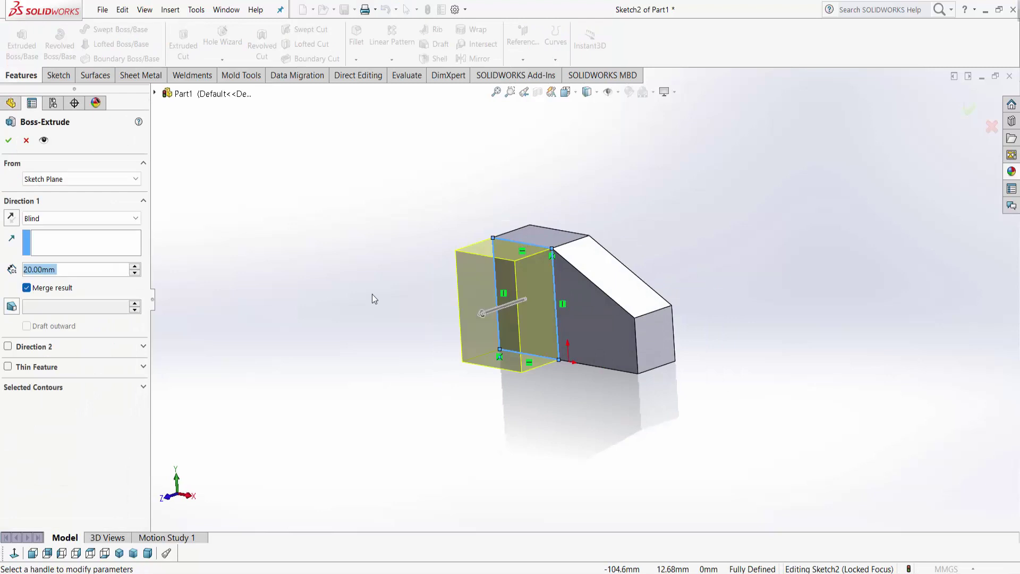
# Step: Finish the 20 mm second block and chamfer its top front edge 20 mm at 45°
pyautogui.click(12, 144)
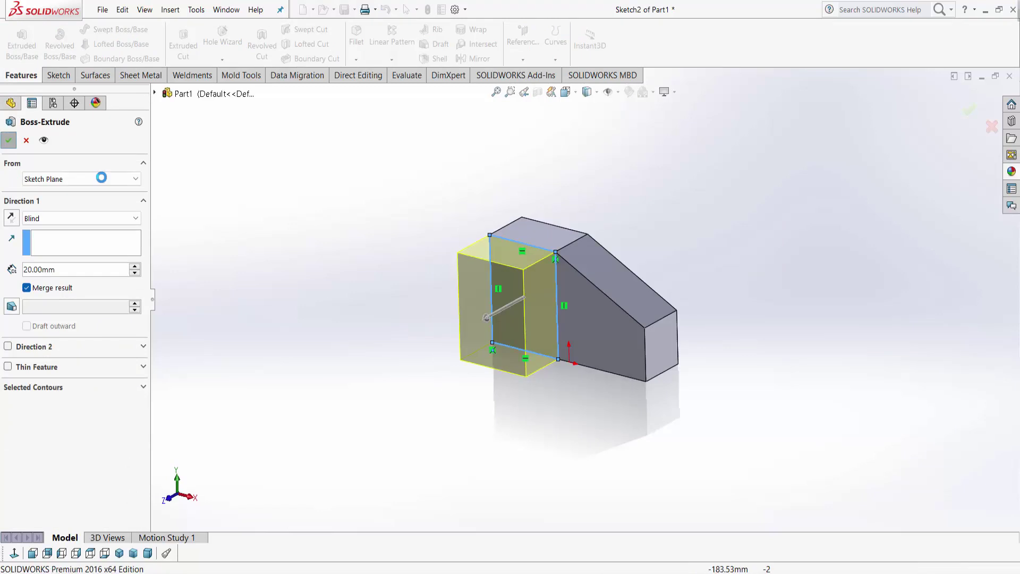
pyautogui.moveTo(479, 413)
pyautogui.mouseDown(button='middle')
pyautogui.moveTo(560, 328)
pyautogui.moveTo(478, 223)
pyautogui.mouseUp(button='middle')
pyautogui.click(356, 59)
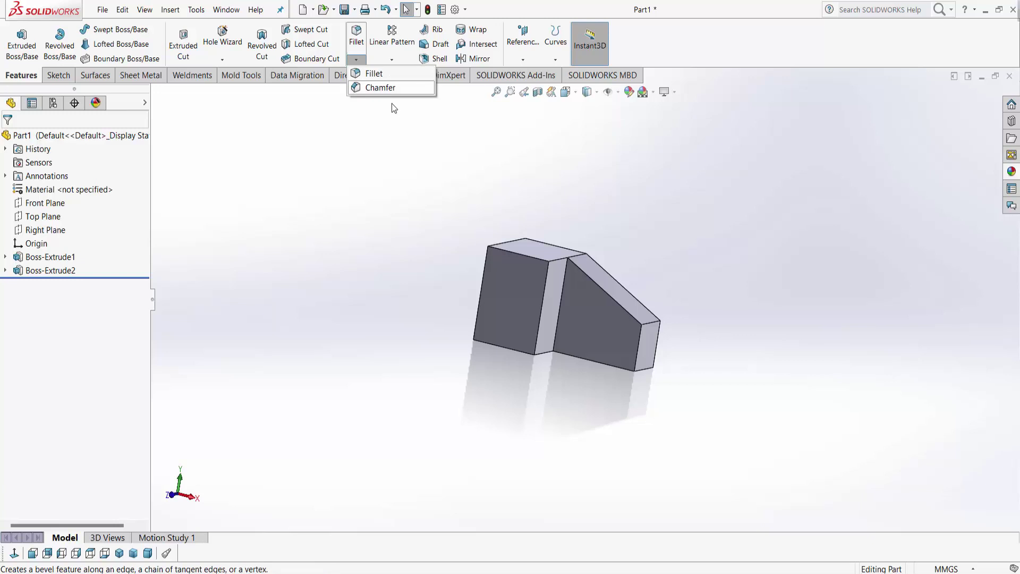
pyautogui.click(380, 87)
pyautogui.click(534, 258)
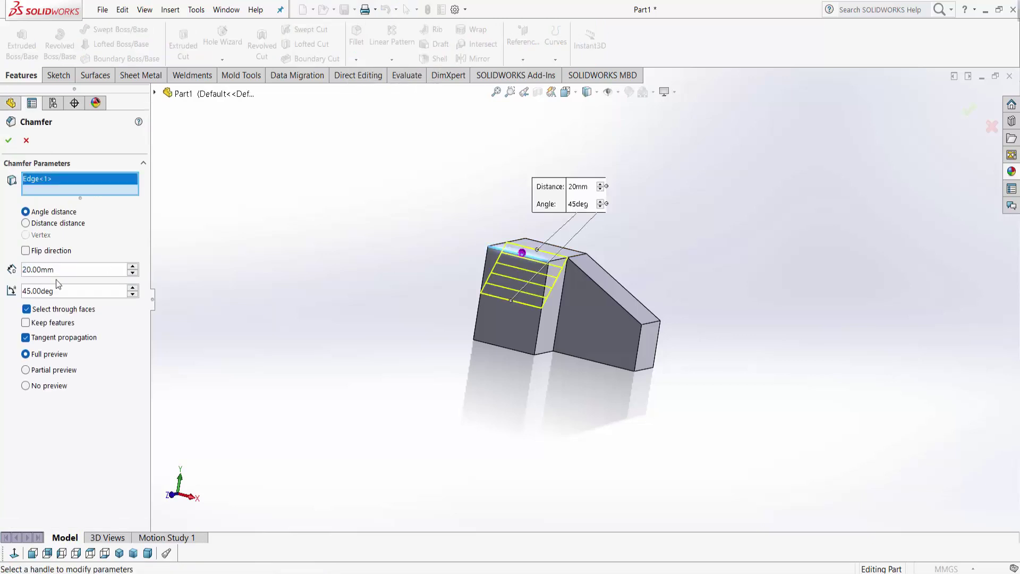
pyautogui.click(9, 137)
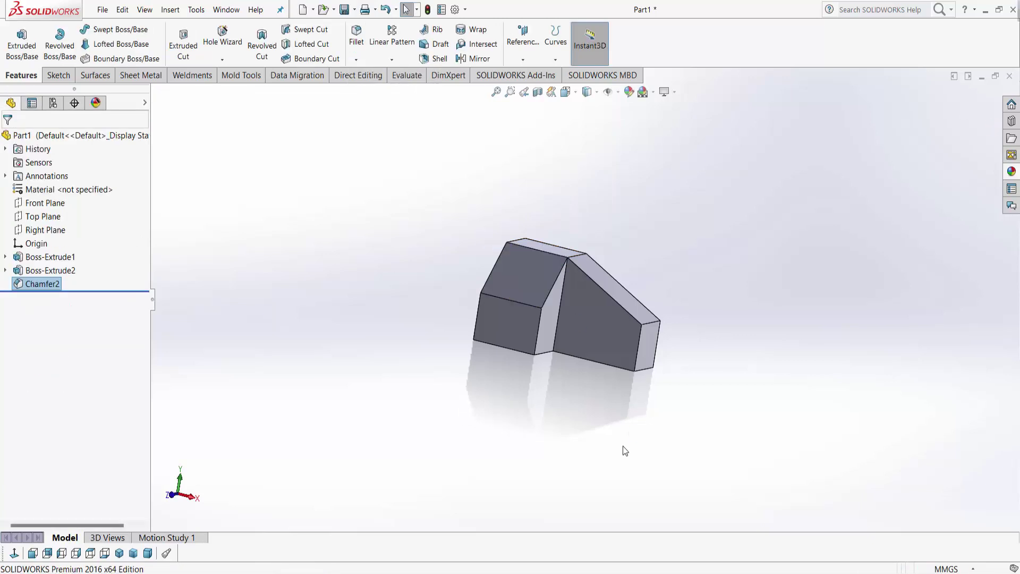
pyautogui.moveTo(623, 445)
pyautogui.mouseDown(button='middle')
pyautogui.moveTo(598, 387)
pyautogui.moveTo(590, 451)
pyautogui.moveTo(579, 414)
pyautogui.moveTo(602, 441)
pyautogui.mouseUp(button='middle')
# Step: Create Plane1 from the Right Plane and the angled face between the blocks
pyautogui.click(45, 230)
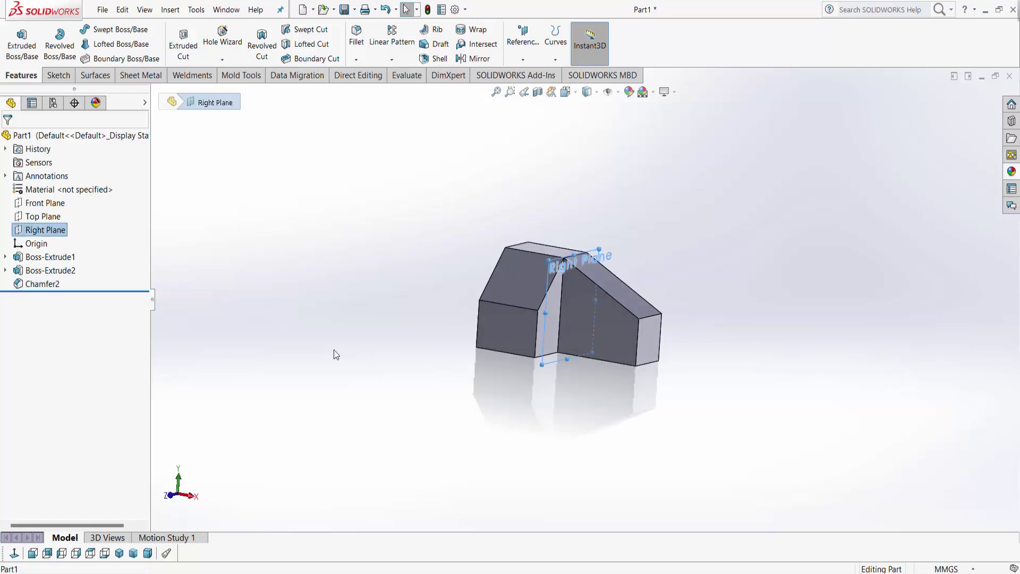
pyautogui.moveTo(334, 353)
pyautogui.mouseDown(button='middle')
pyautogui.moveTo(380, 355)
pyautogui.moveTo(373, 372)
pyautogui.mouseUp(button='middle')
pyautogui.click(523, 60)
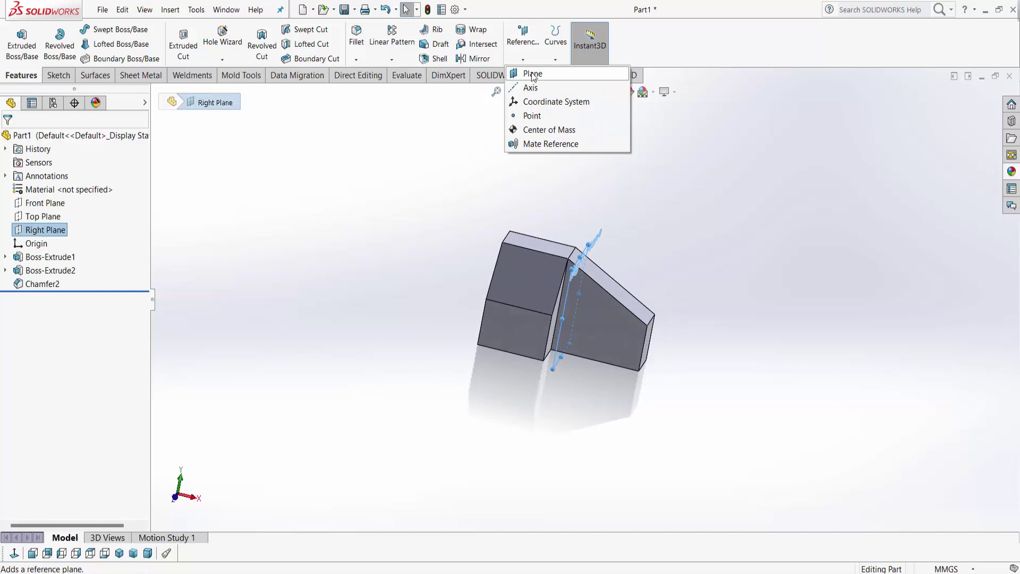
pyautogui.moveTo(582, 287)
pyautogui.mouseDown(button='middle')
pyautogui.moveTo(571, 296)
pyautogui.moveTo(614, 353)
pyautogui.mouseUp(button='middle')
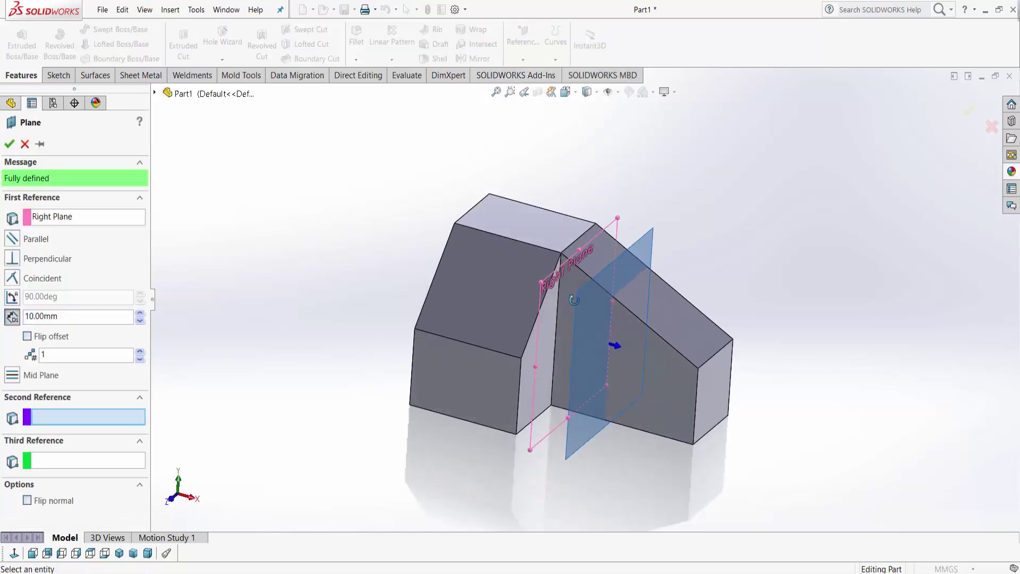
pyautogui.click(536, 368)
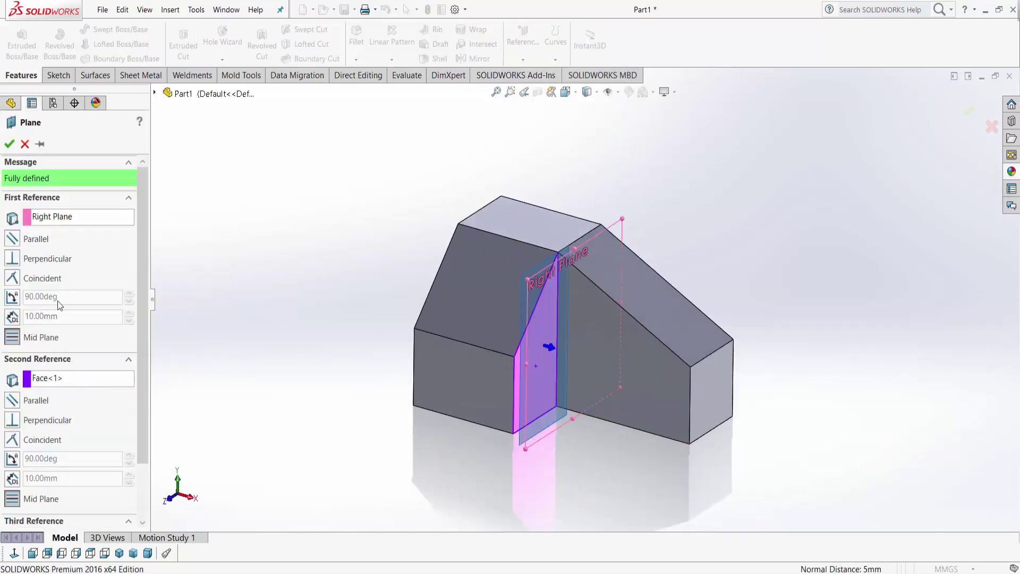
pyautogui.click(9, 144)
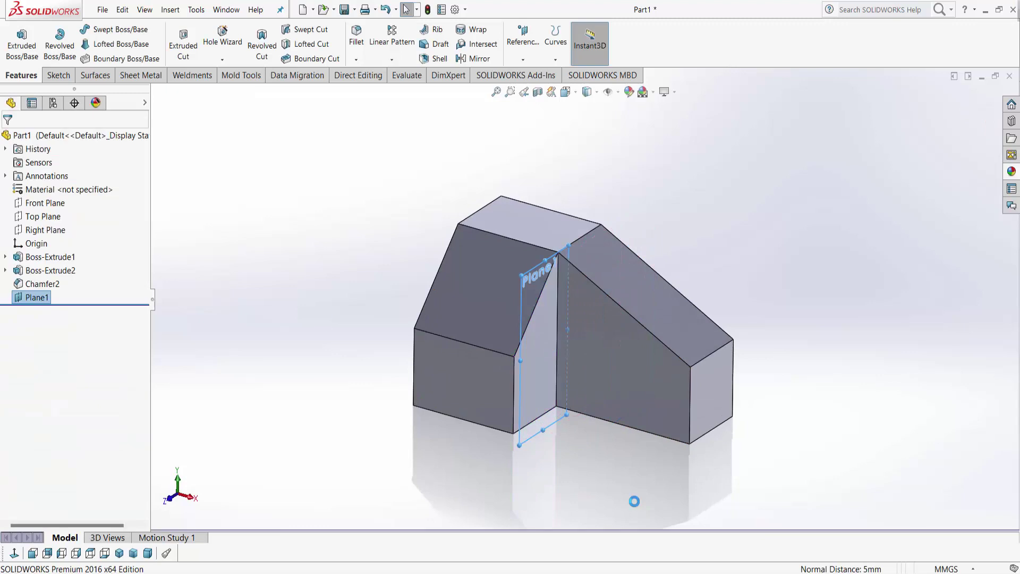
pyautogui.moveTo(582, 435); pyautogui.dragTo(610, 387, button='middle')
# Step: Start a sketch on the part's bottom face, viewed normal to it
pyautogui.rightClick(610, 387)
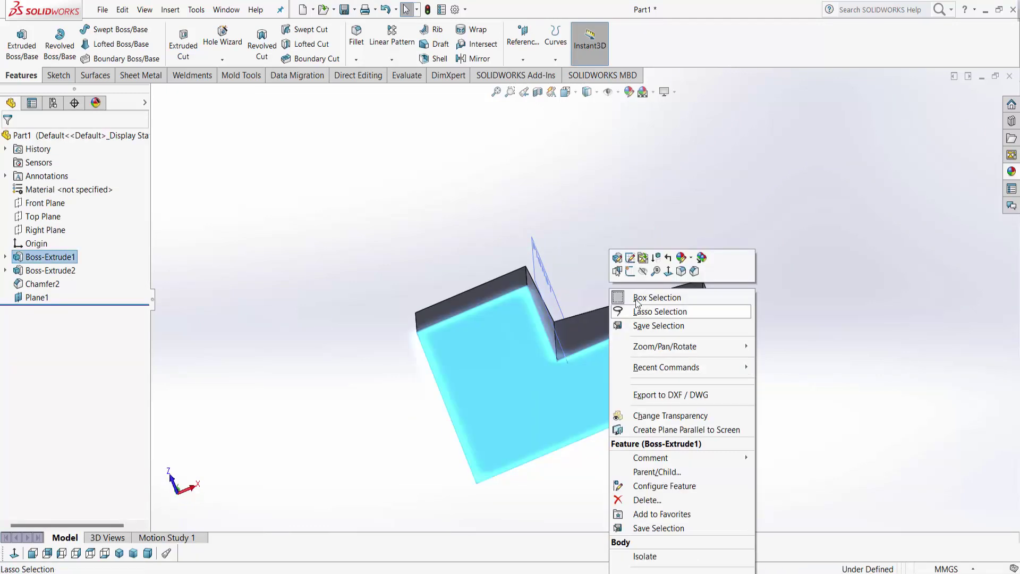
pyautogui.click(625, 265)
pyautogui.click(14, 555)
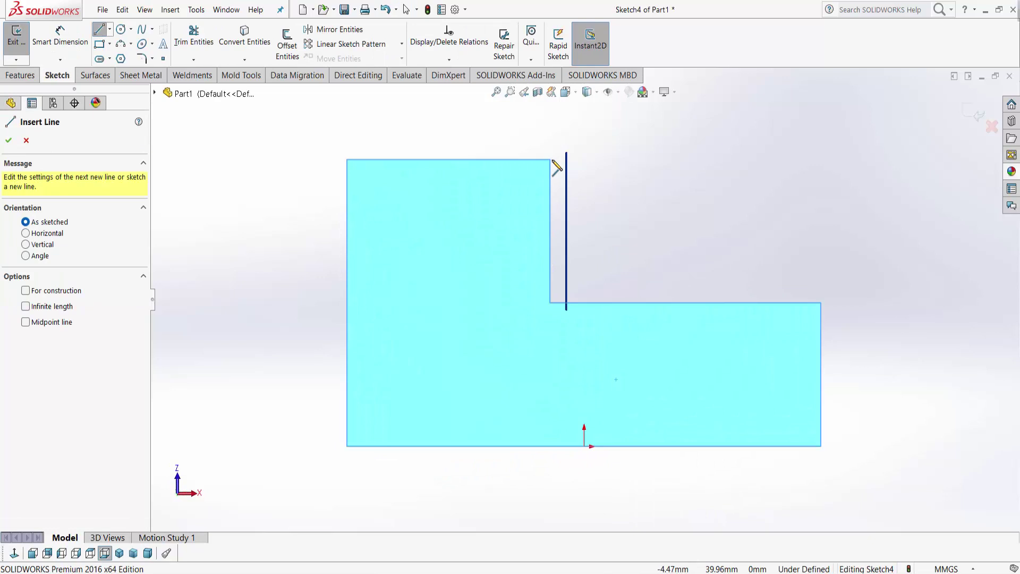
# Step: Draw a closed triangle from the step's top inner corner to the lower block's right corner, then exit
pyautogui.click(550, 159)
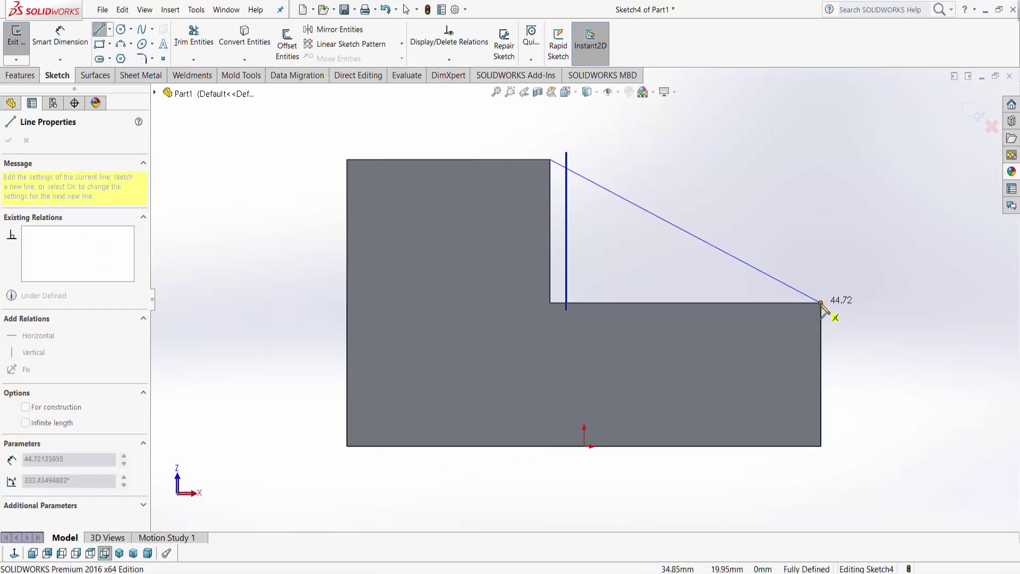
pyautogui.click(821, 303)
pyautogui.click(550, 303)
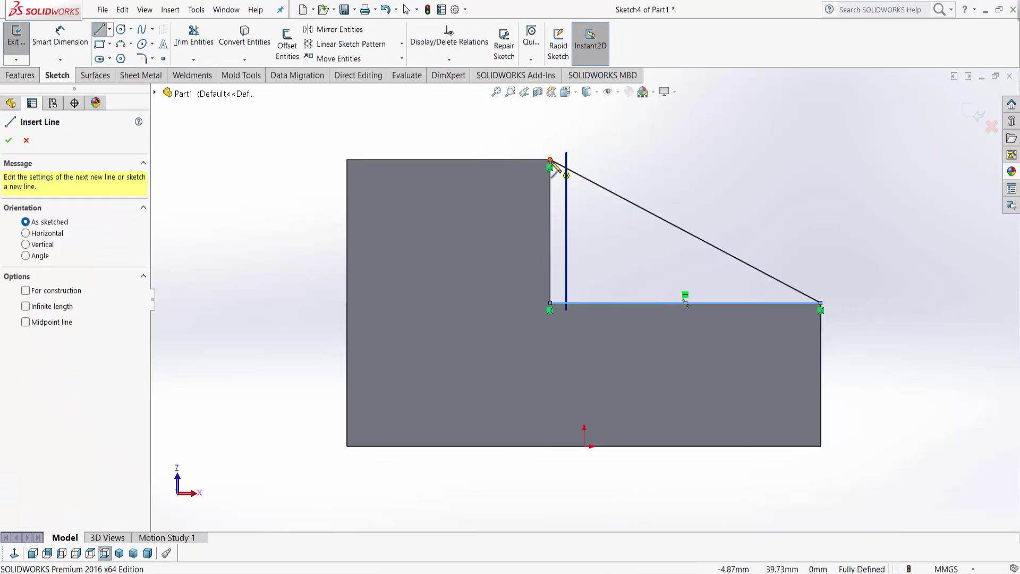
pyautogui.click(550, 159)
pyautogui.click(550, 303)
pyautogui.rightClick(551, 303)
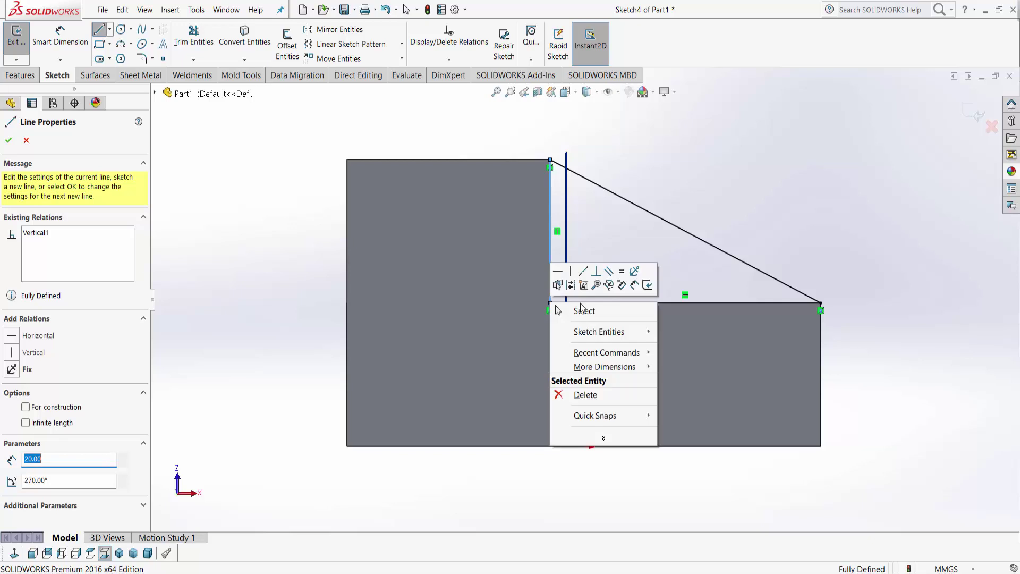
pyautogui.click(585, 310)
pyautogui.moveTo(593, 283)
pyautogui.mouseDown(button='middle')
pyautogui.moveTo(577, 455)
pyautogui.moveTo(493, 282)
pyautogui.moveTo(679, 458)
pyautogui.mouseUp(button='middle')
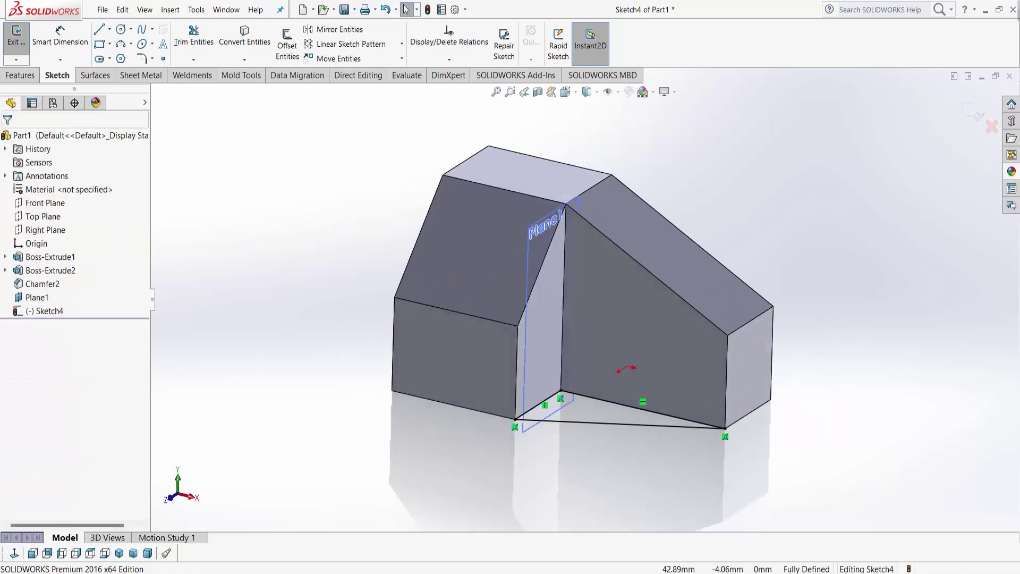
pyautogui.click(977, 112)
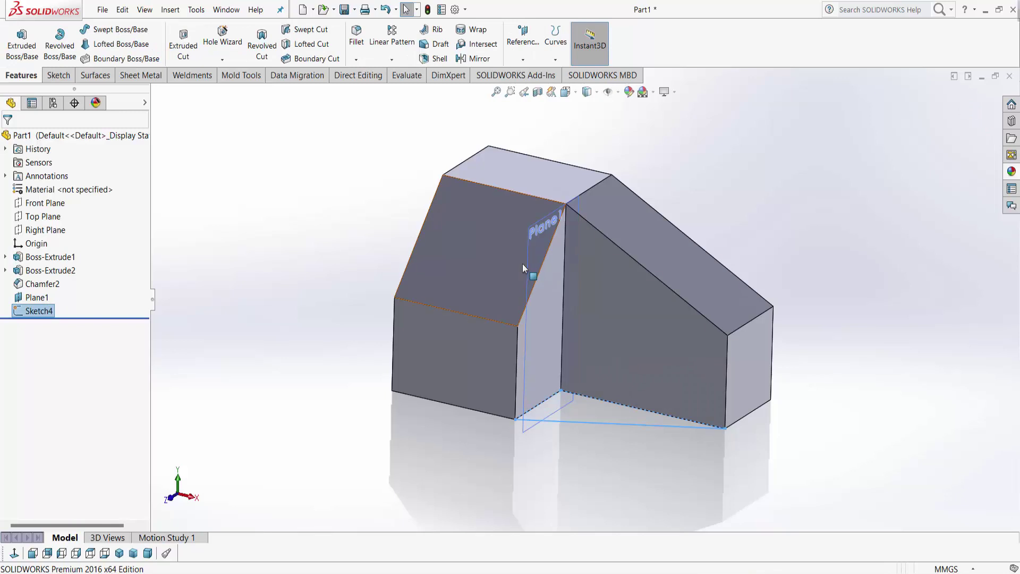
# Step: Start a 3D sketch with the Line tool active
pyautogui.click(448, 357)
pyautogui.click(58, 75)
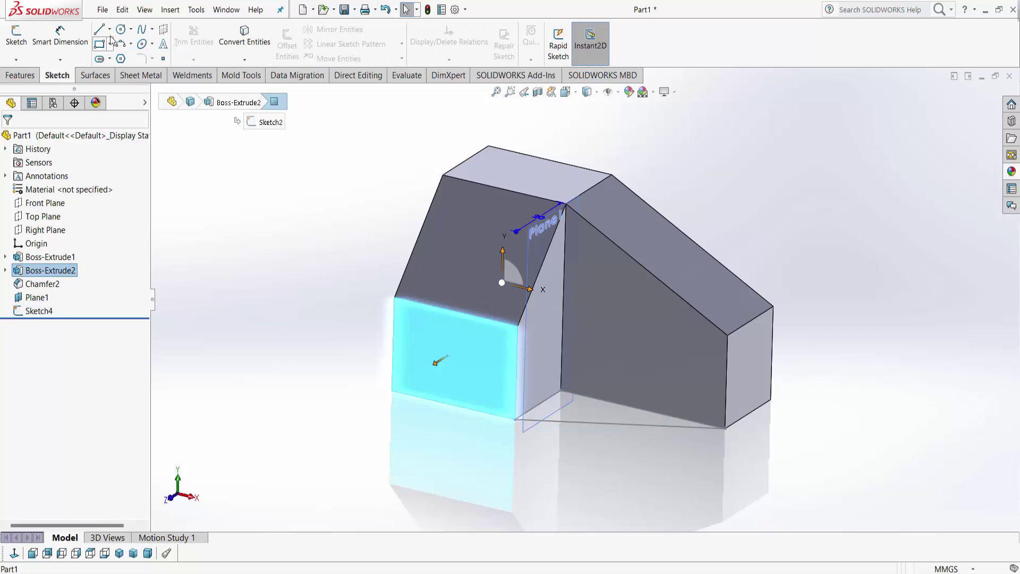
pyautogui.click(16, 59)
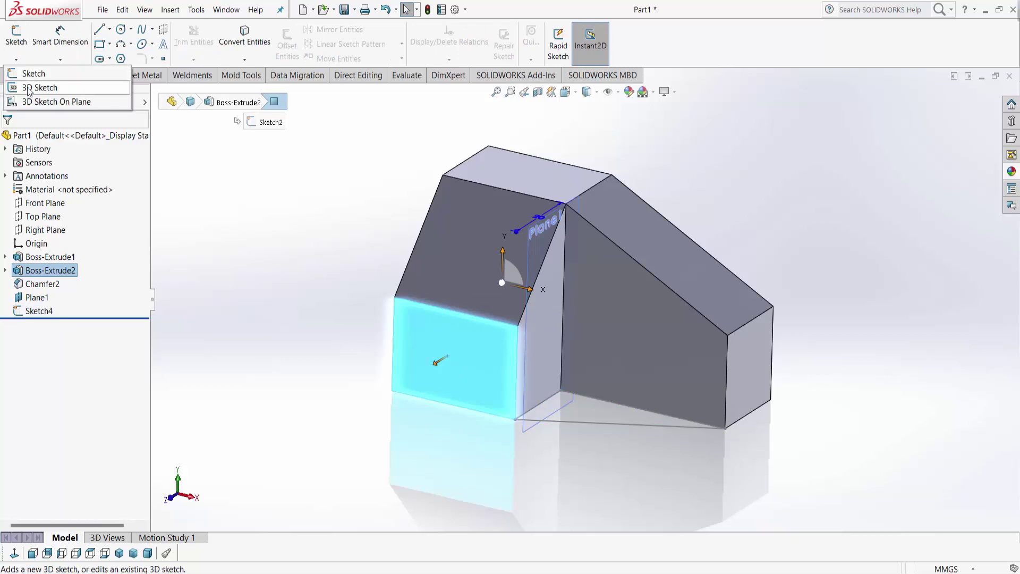
pyautogui.click(26, 84)
pyautogui.scroll(-2, 531, 315)
pyautogui.press('l')
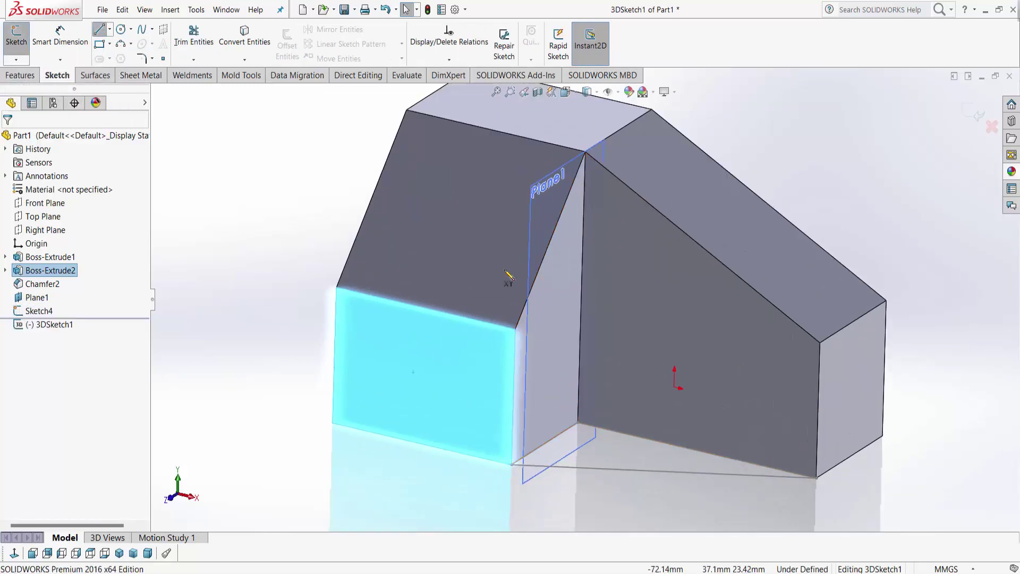
# Step: Draw a 3D triangle joining the inner corner, second block's outer corner and chamfer's top corner
pyautogui.click(516, 330)
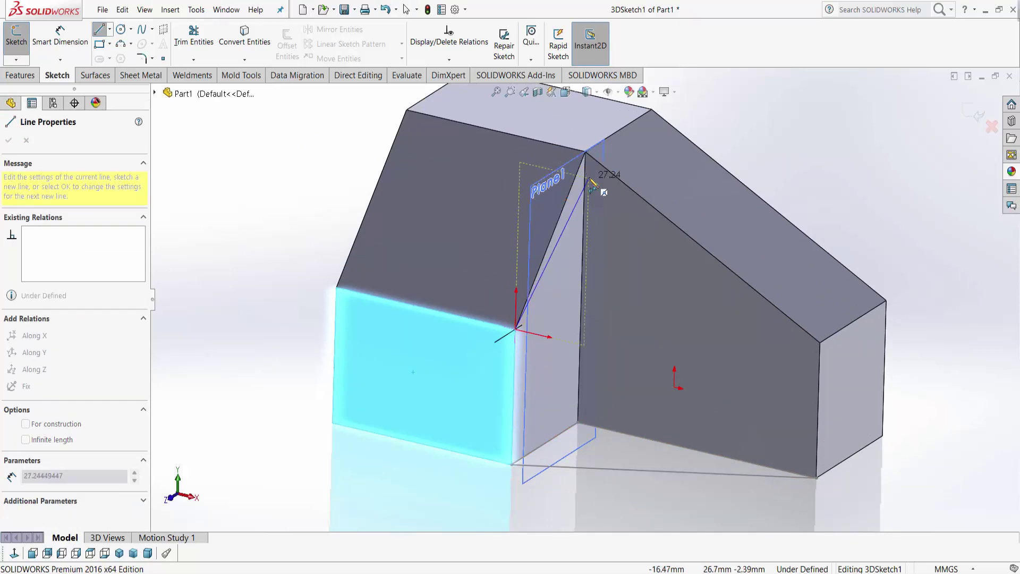
pyautogui.scroll(-1, 590, 181)
pyautogui.scroll(-1, 587, 170)
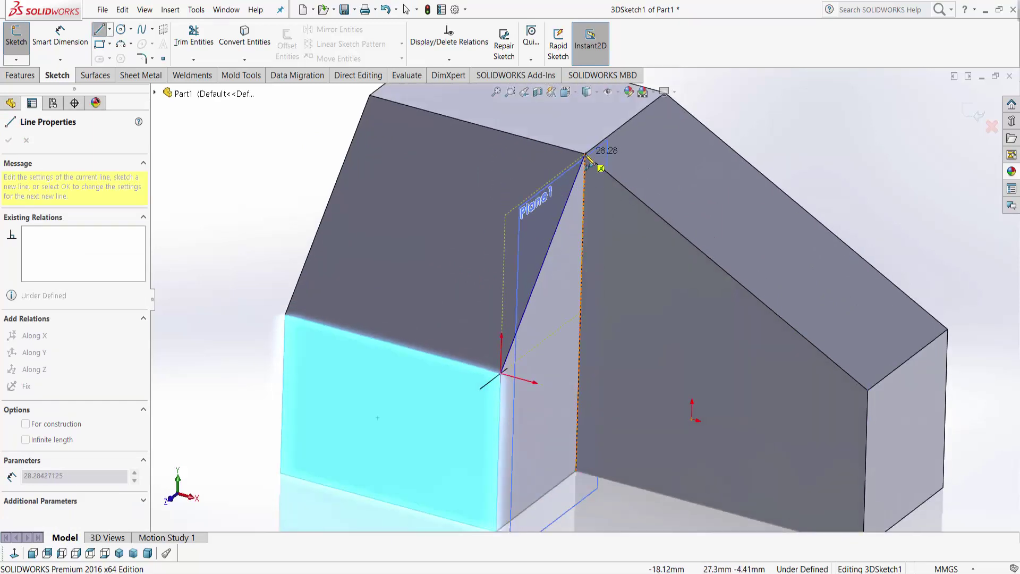
pyautogui.click(868, 391)
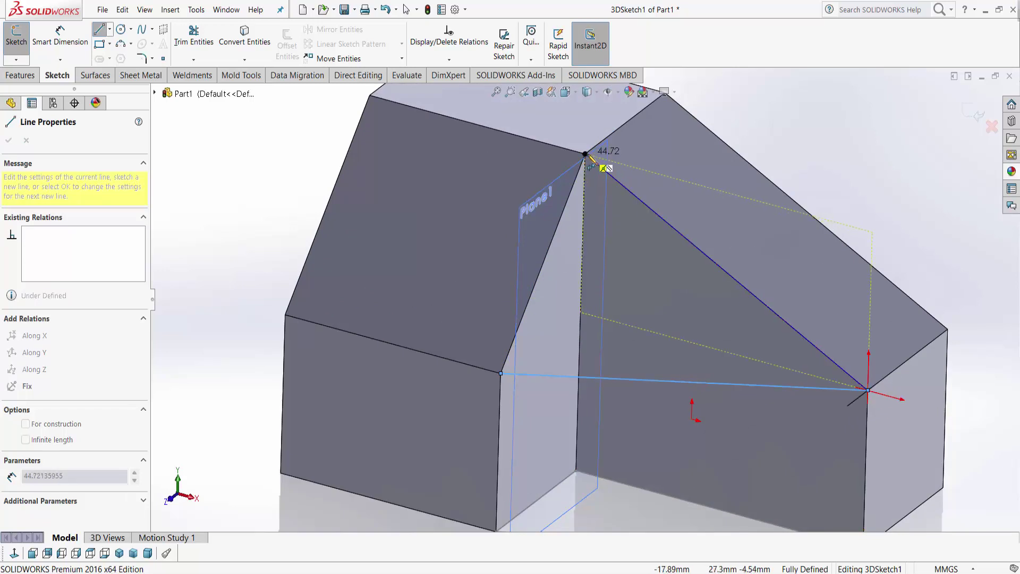
pyautogui.click(586, 154)
pyautogui.doubleClick(502, 375)
pyautogui.press('f')
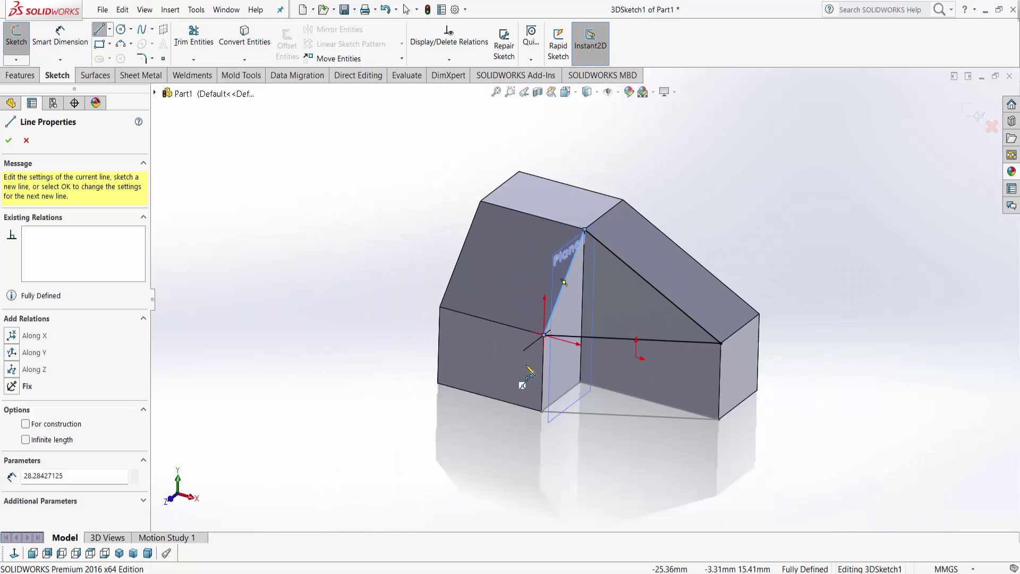
pyautogui.click(8, 141)
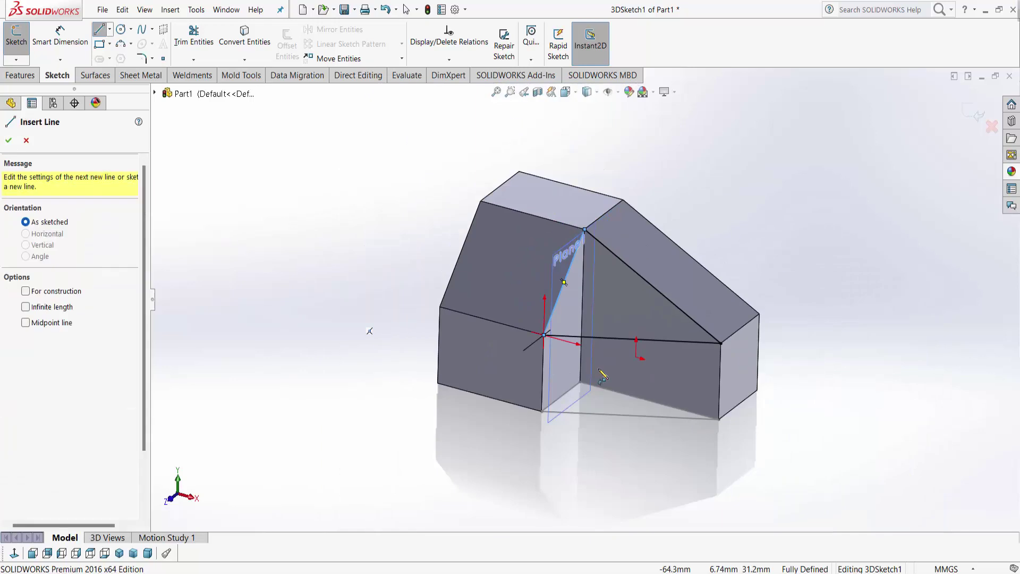
pyautogui.click(8, 141)
pyautogui.moveTo(673, 450)
pyautogui.mouseDown(button='middle')
pyautogui.moveTo(664, 351)
pyautogui.moveTo(700, 405)
pyautogui.mouseUp(button='middle')
pyautogui.click(977, 114)
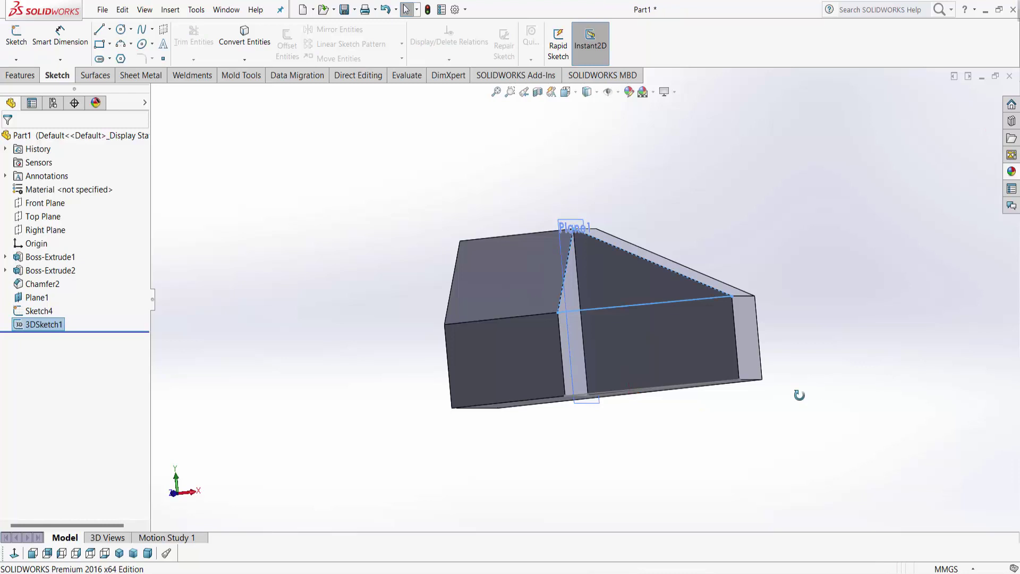
# Step: Return to isometric view and hide Plane1
pyautogui.hotkey('ctrl', '7')
pyautogui.click(814, 385)
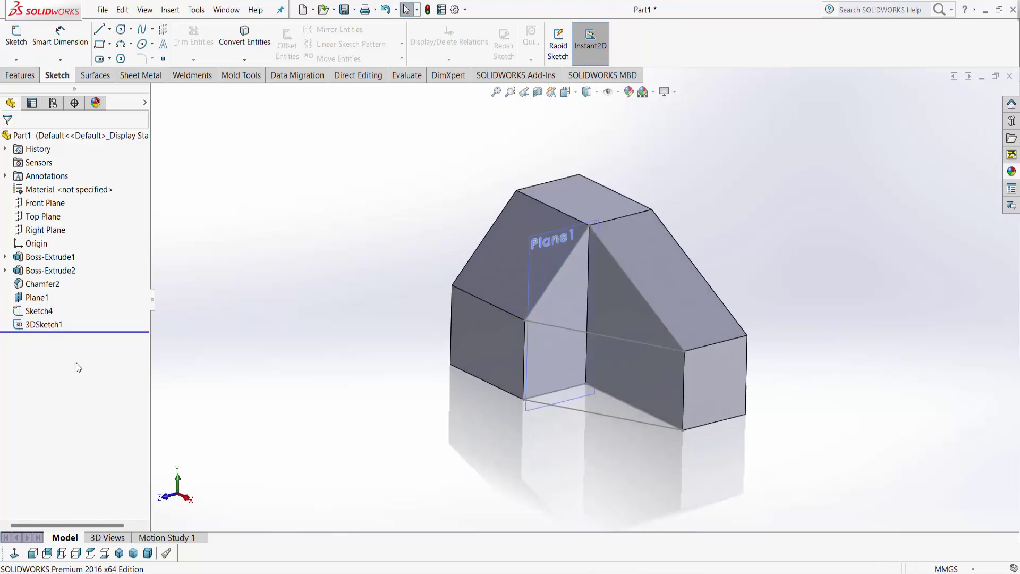
pyautogui.click(35, 299)
pyautogui.click(53, 284)
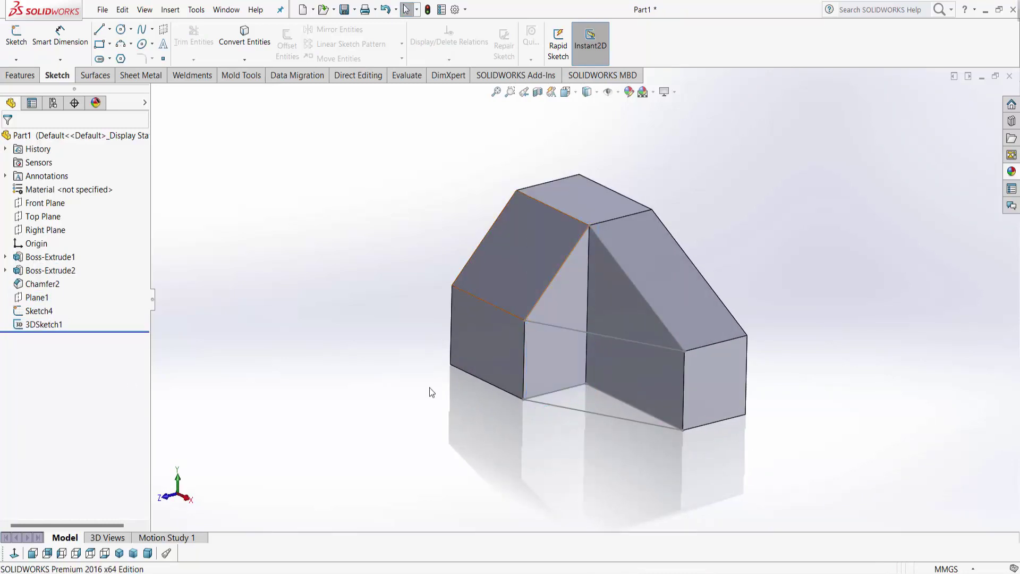
# Step: Loft between Sketch4 and 3DSketch1 to fill the gap between the blocks
pyautogui.click(18, 77)
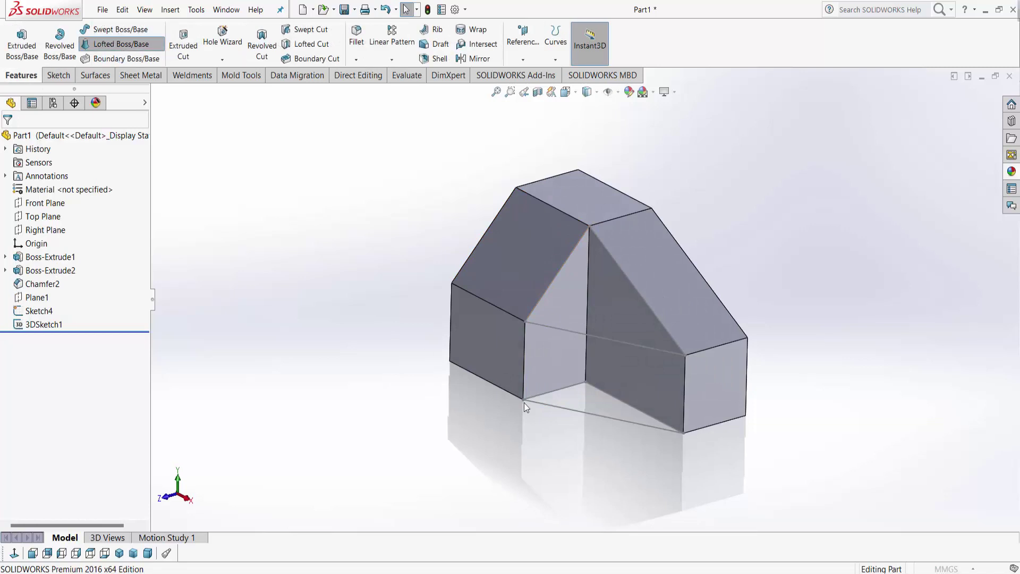
pyautogui.click(564, 408)
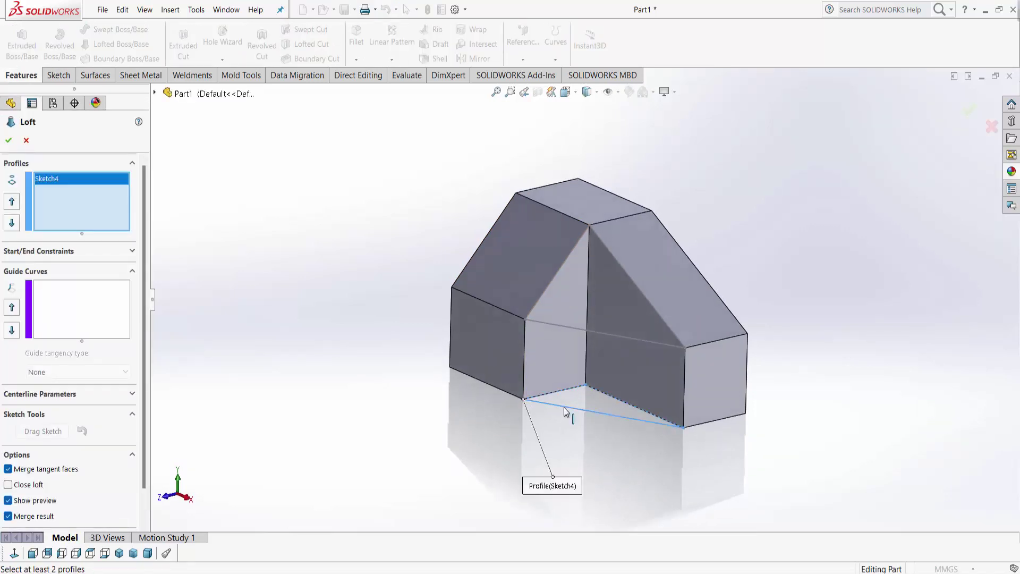
pyautogui.click(564, 331)
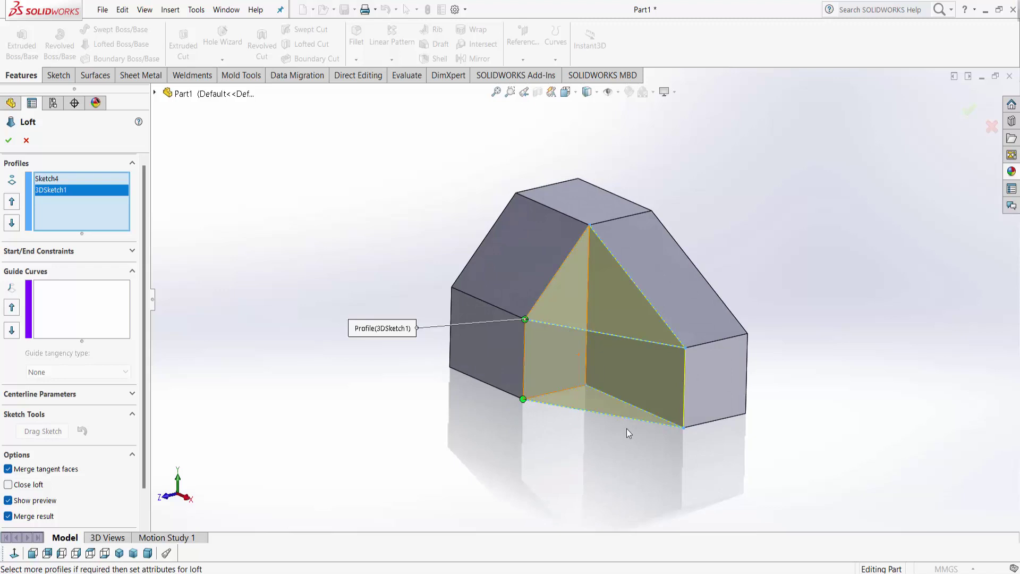
pyautogui.moveTo(629, 433); pyautogui.dragTo(669, 428, button='middle')
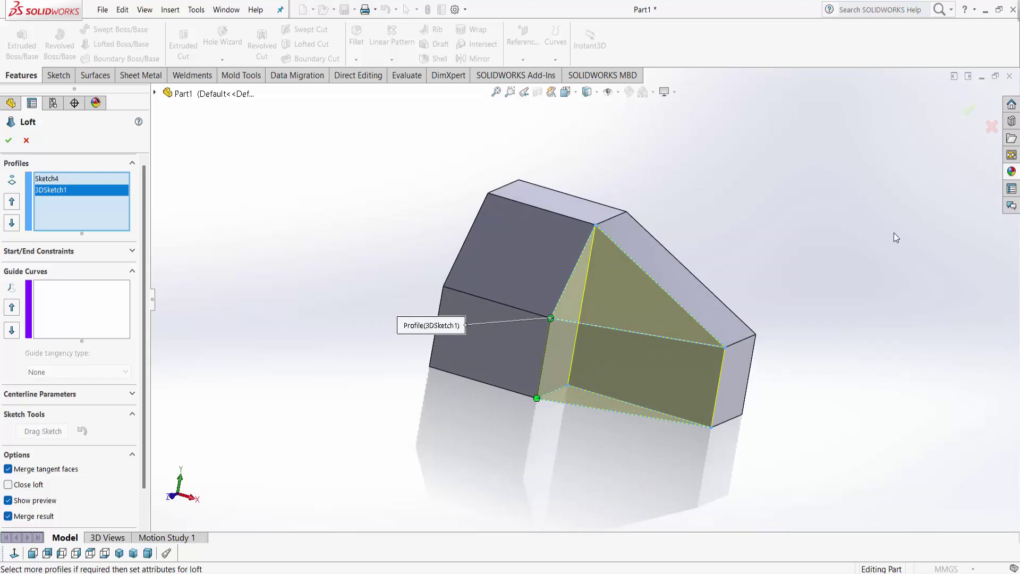
pyautogui.click(972, 110)
pyautogui.moveTo(872, 346)
pyautogui.mouseDown(button='middle')
pyautogui.moveTo(780, 479)
pyautogui.moveTo(742, 506)
pyautogui.moveTo(686, 395)
pyautogui.moveTo(734, 429)
pyautogui.moveTo(629, 492)
pyautogui.moveTo(681, 502)
pyautogui.moveTo(699, 409)
pyautogui.moveTo(850, 266)
pyautogui.mouseUp(button='middle')
# Step: Apply the Orange swatch from the Solid appearances to the part and orbit to view it
pyautogui.click(1011, 171)
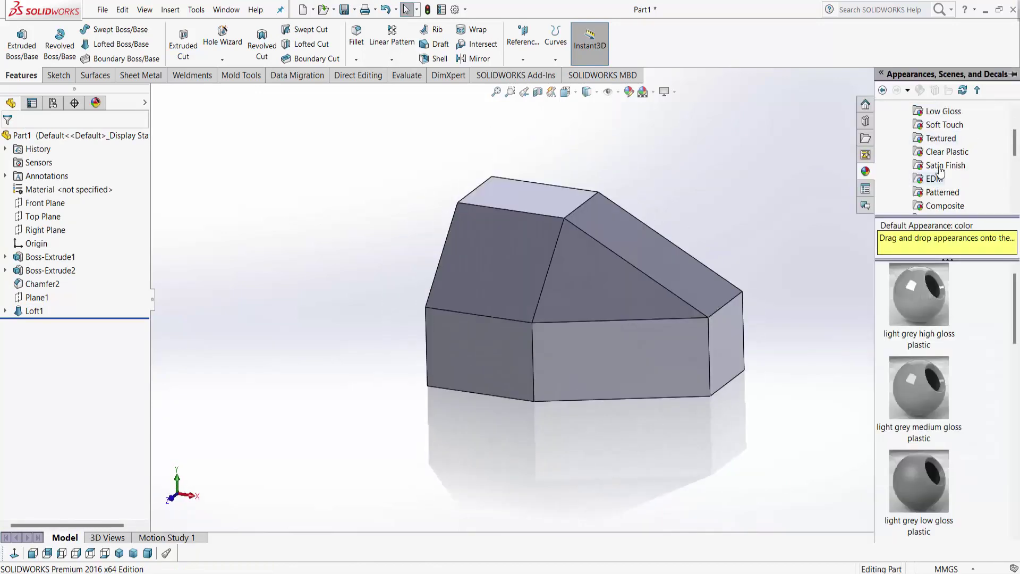
pyautogui.scroll(-3, 939, 170)
pyautogui.click(922, 179)
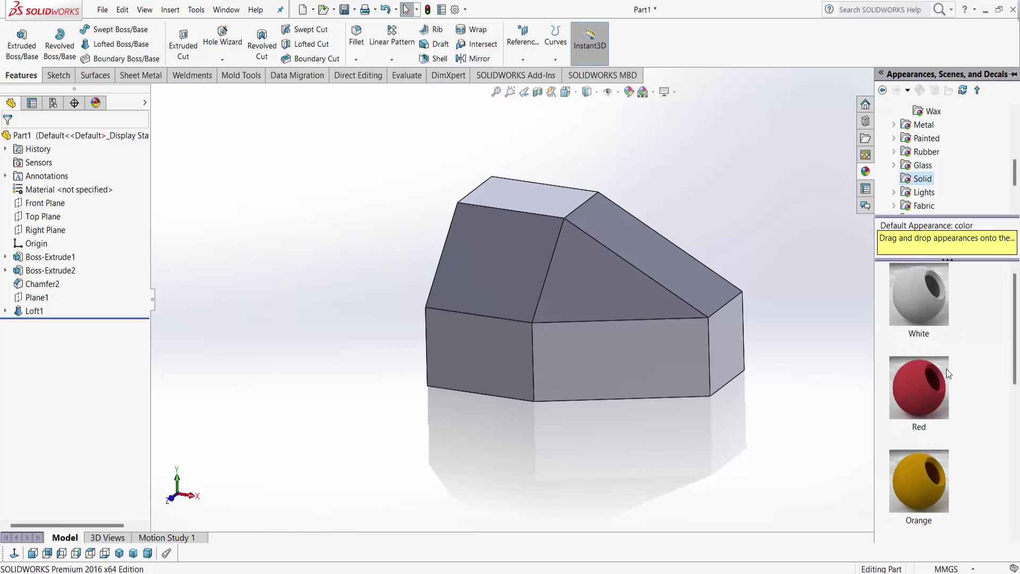
pyautogui.moveTo(924, 494); pyautogui.dragTo(619, 319)
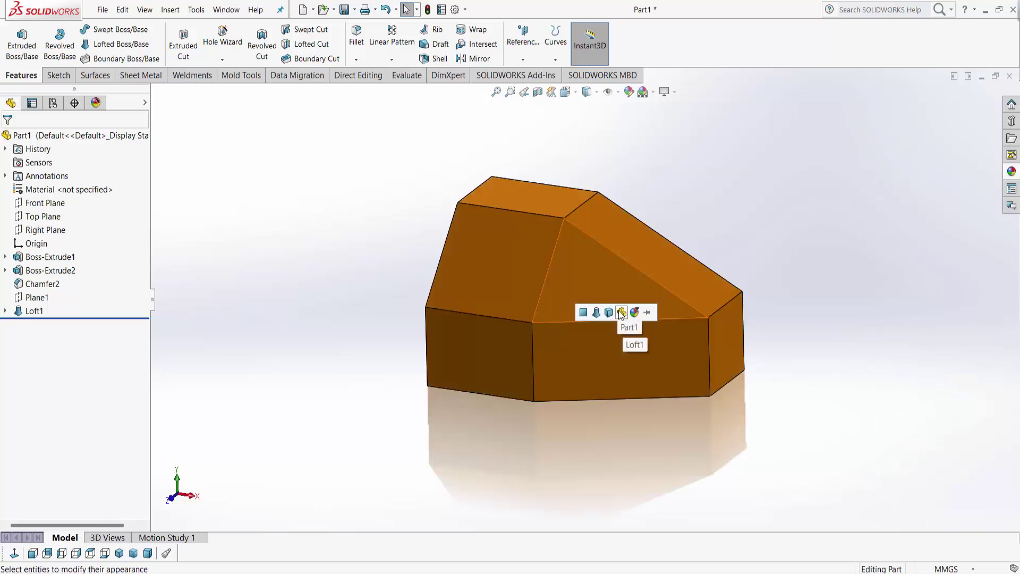
pyautogui.moveTo(681, 335)
pyautogui.mouseDown(button='middle')
pyautogui.moveTo(713, 339)
pyautogui.moveTo(683, 349)
pyautogui.moveTo(785, 359)
pyautogui.moveTo(695, 328)
pyautogui.moveTo(579, 353)
pyautogui.moveTo(588, 402)
pyautogui.moveTo(553, 158)
pyautogui.mouseUp(button='middle')
pyautogui.click(494, 95)
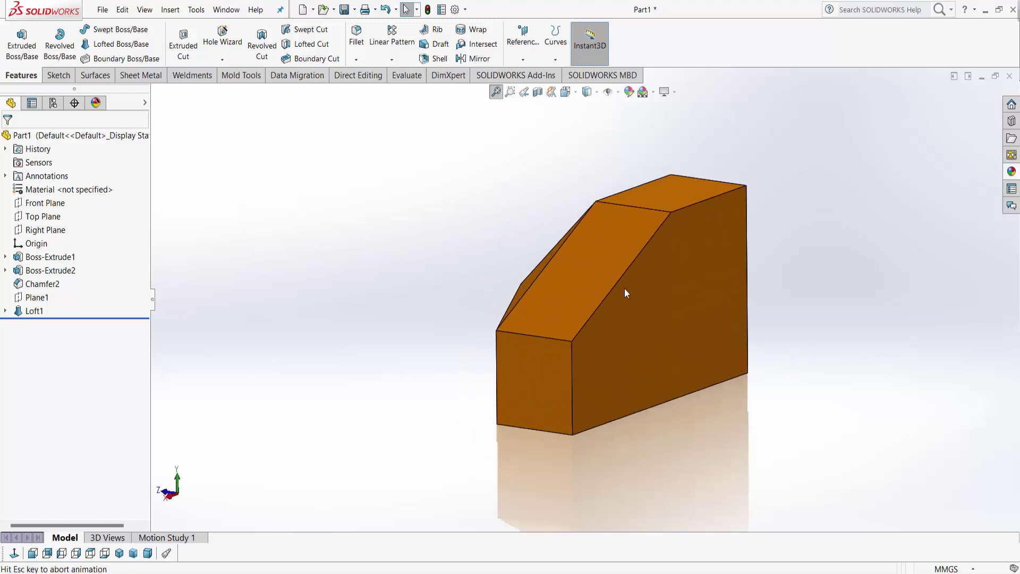
pyautogui.moveTo(624, 288)
pyautogui.mouseDown(button='middle')
pyautogui.moveTo(628, 346)
pyautogui.moveTo(709, 382)
pyautogui.moveTo(661, 365)
pyautogui.moveTo(661, 346)
pyautogui.mouseUp(button='middle')
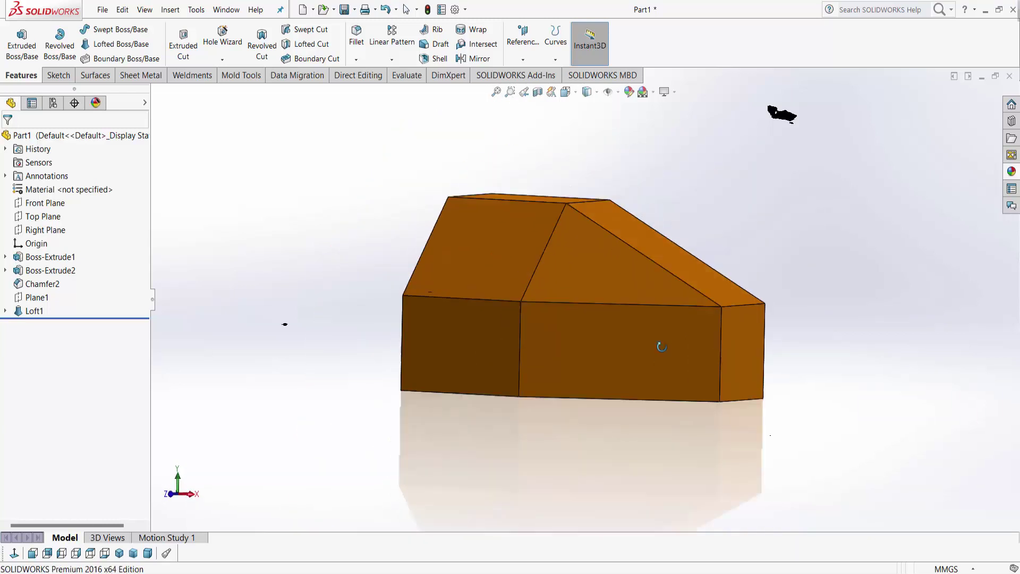